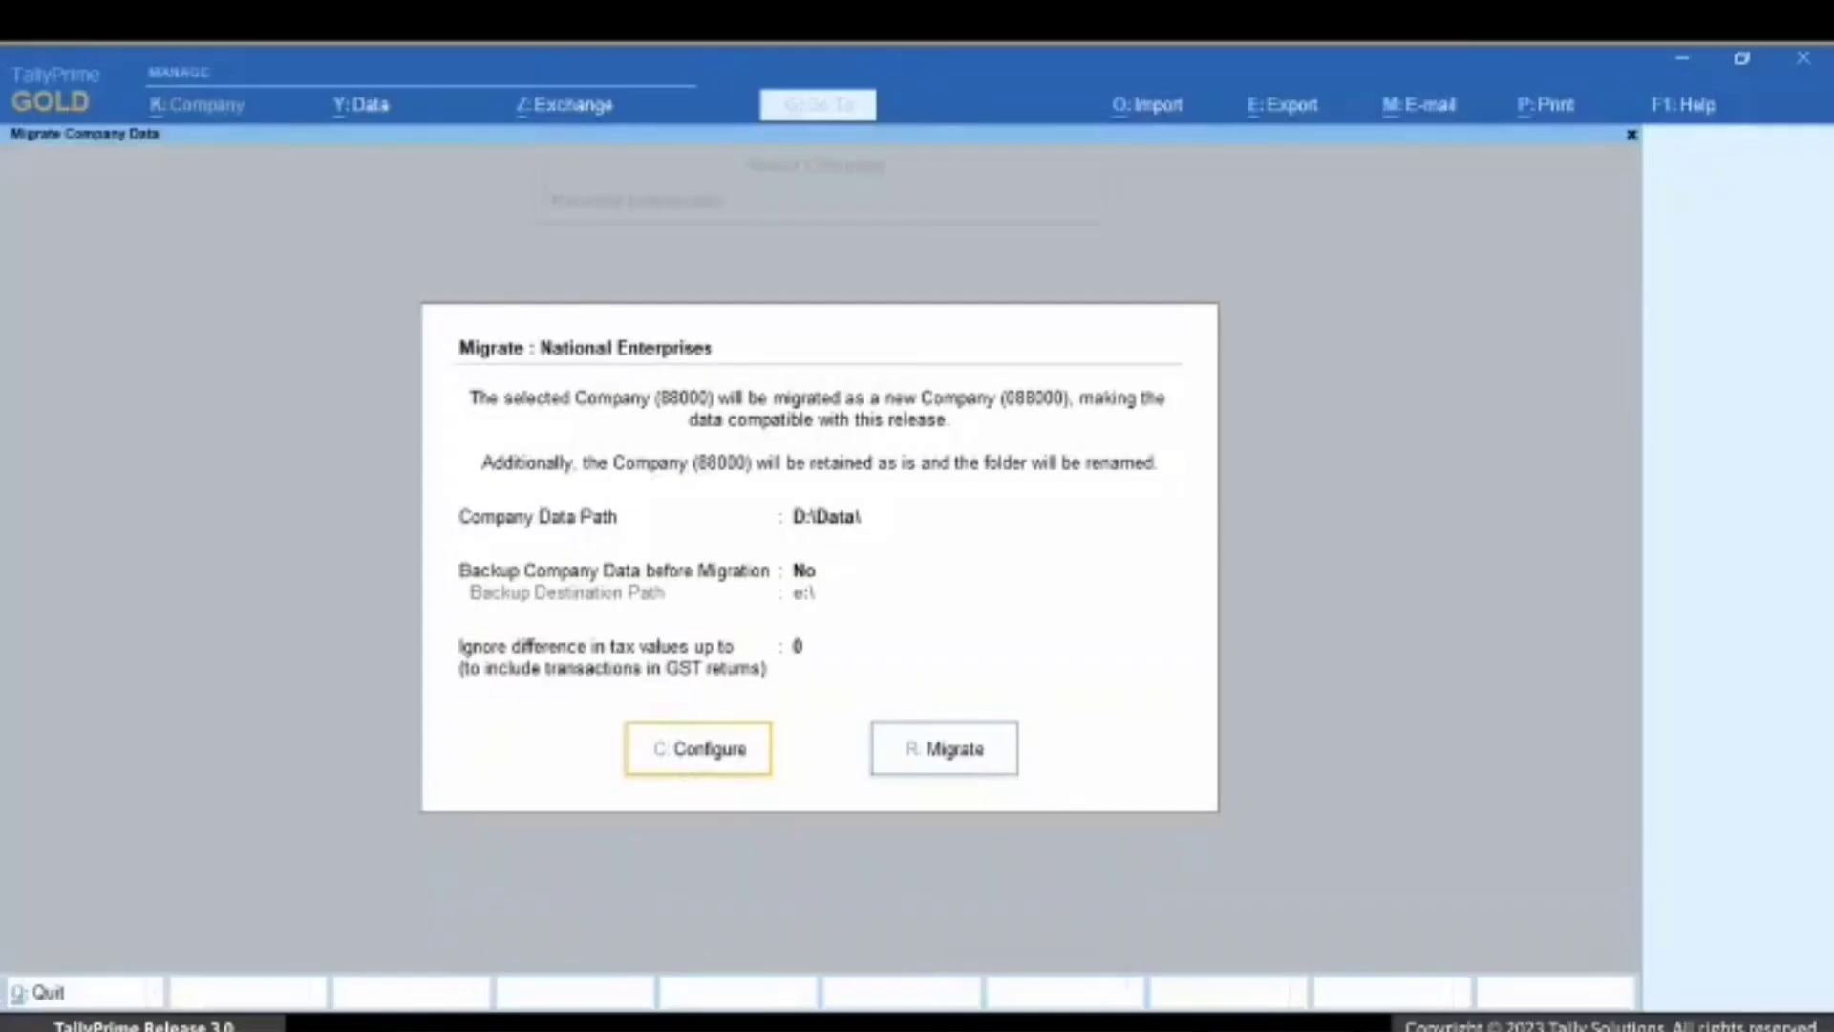
- Configure the National Enterprises migration to back up company data beforehand, with D:\Backup as the backup destination
{"action": "key", "text": "c"}
{"action": "key", "text": "Return"}
{"action": "key", "text": "Down"}
{"action": "key", "text": "Return"}
{"action": "key", "text": "Up"}
{"action": "key", "text": "Return"}
{"action": "key", "text": "Down"}
{"action": "key", "text": "Return"}
{"action": "key", "text": "Down"}
{"action": "key", "text": "Return"}
{"action": "key", "text": "Return"}
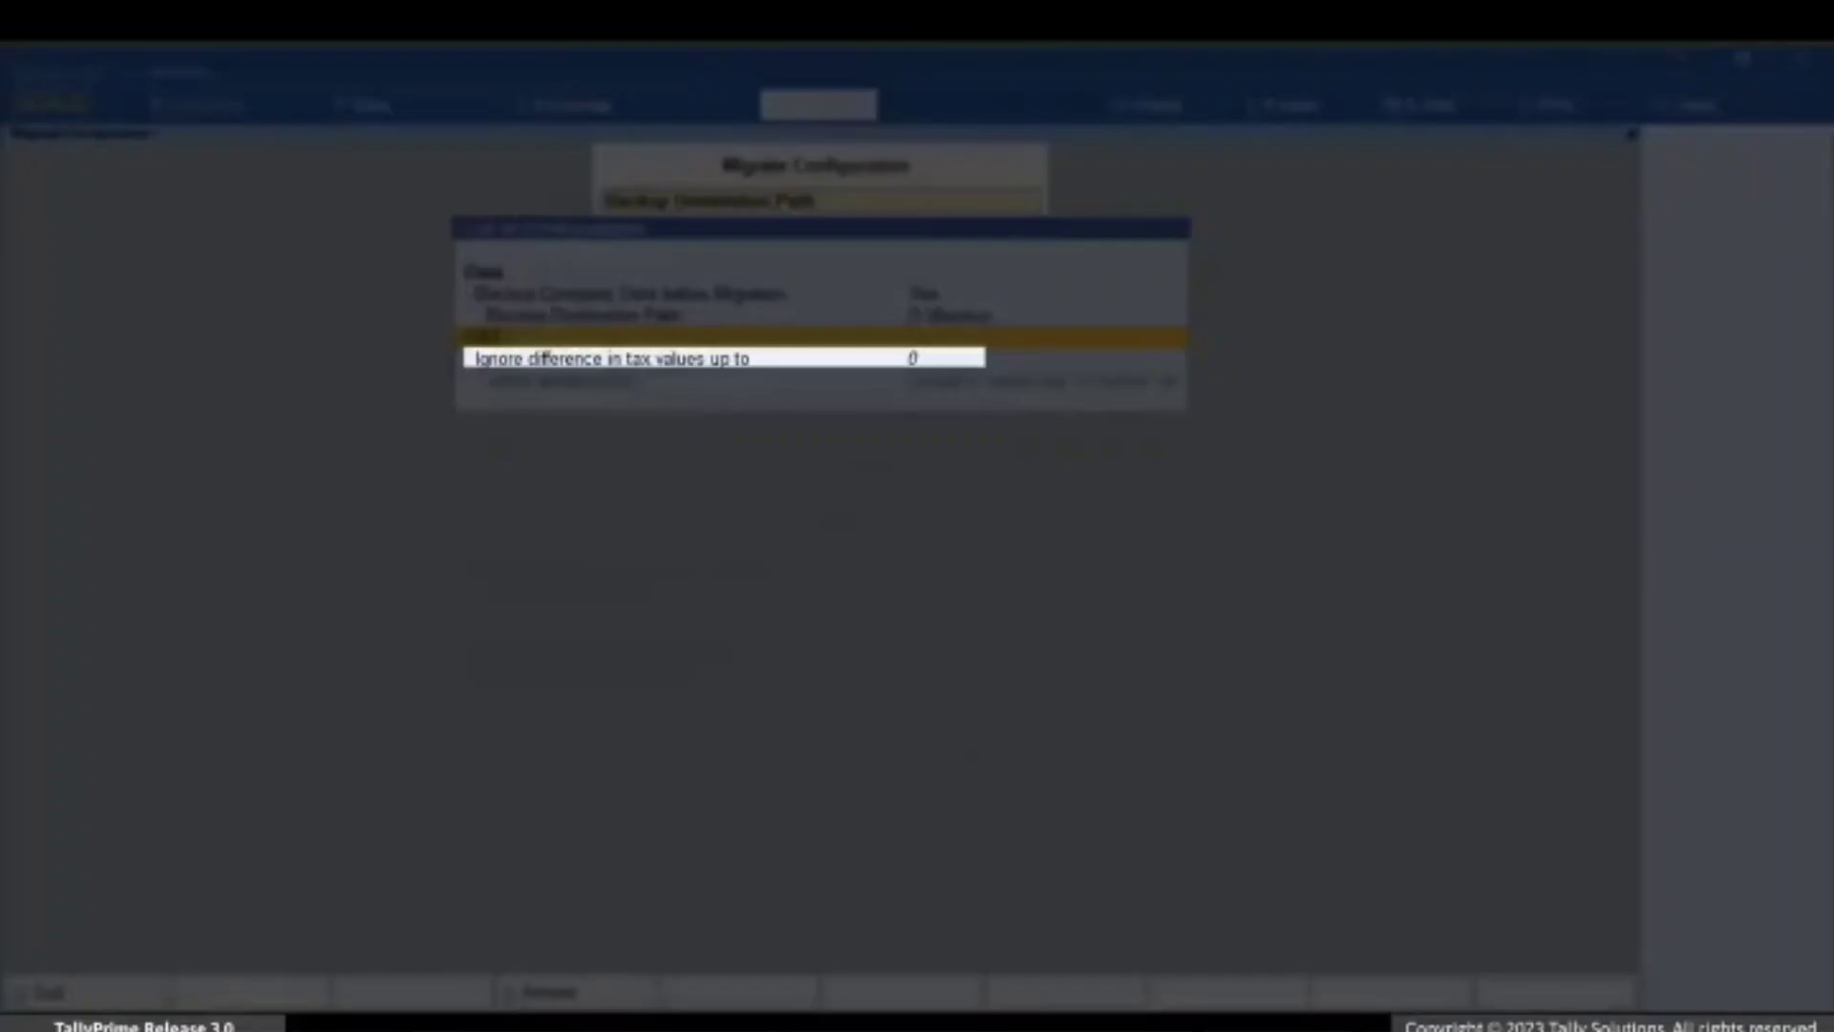
- Set the ignored tax difference to 1 and keep the actual tax condition at Greater or Lesser than Computed Tax
{"action": "key", "text": "Return"}
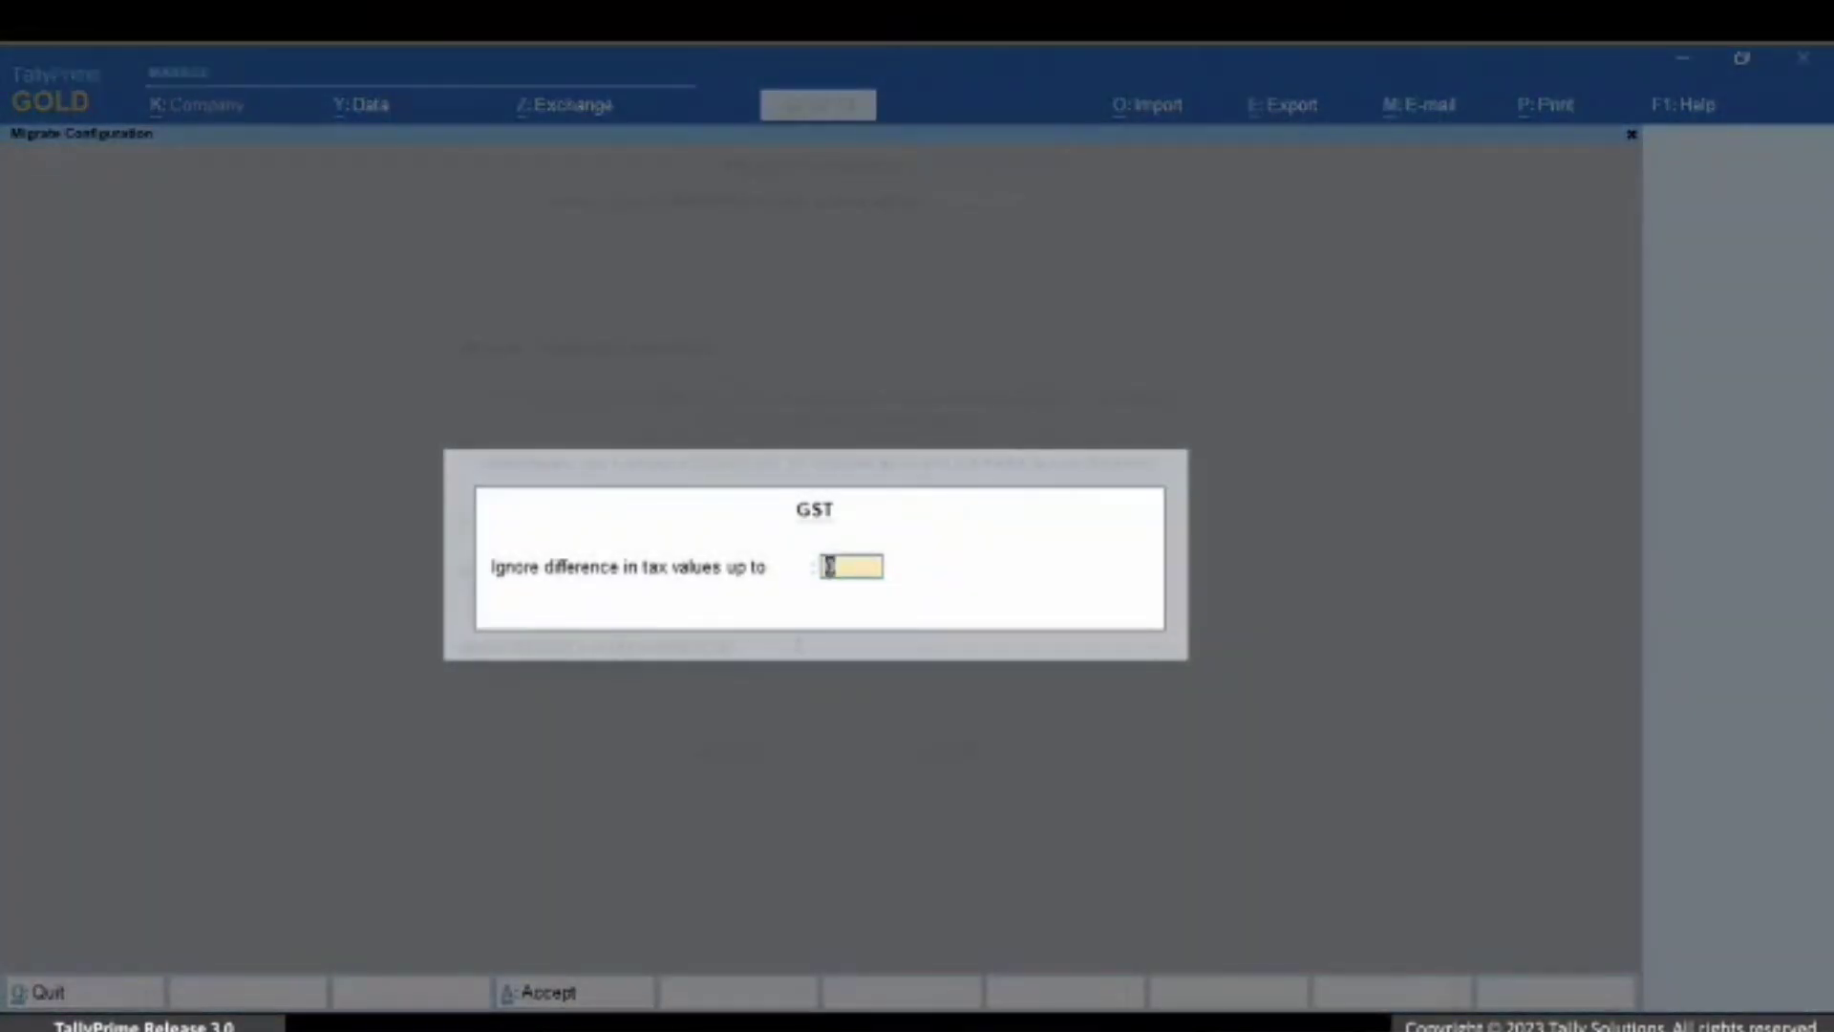
{"action": "type", "text": "1"}
{"action": "key", "text": "Return"}
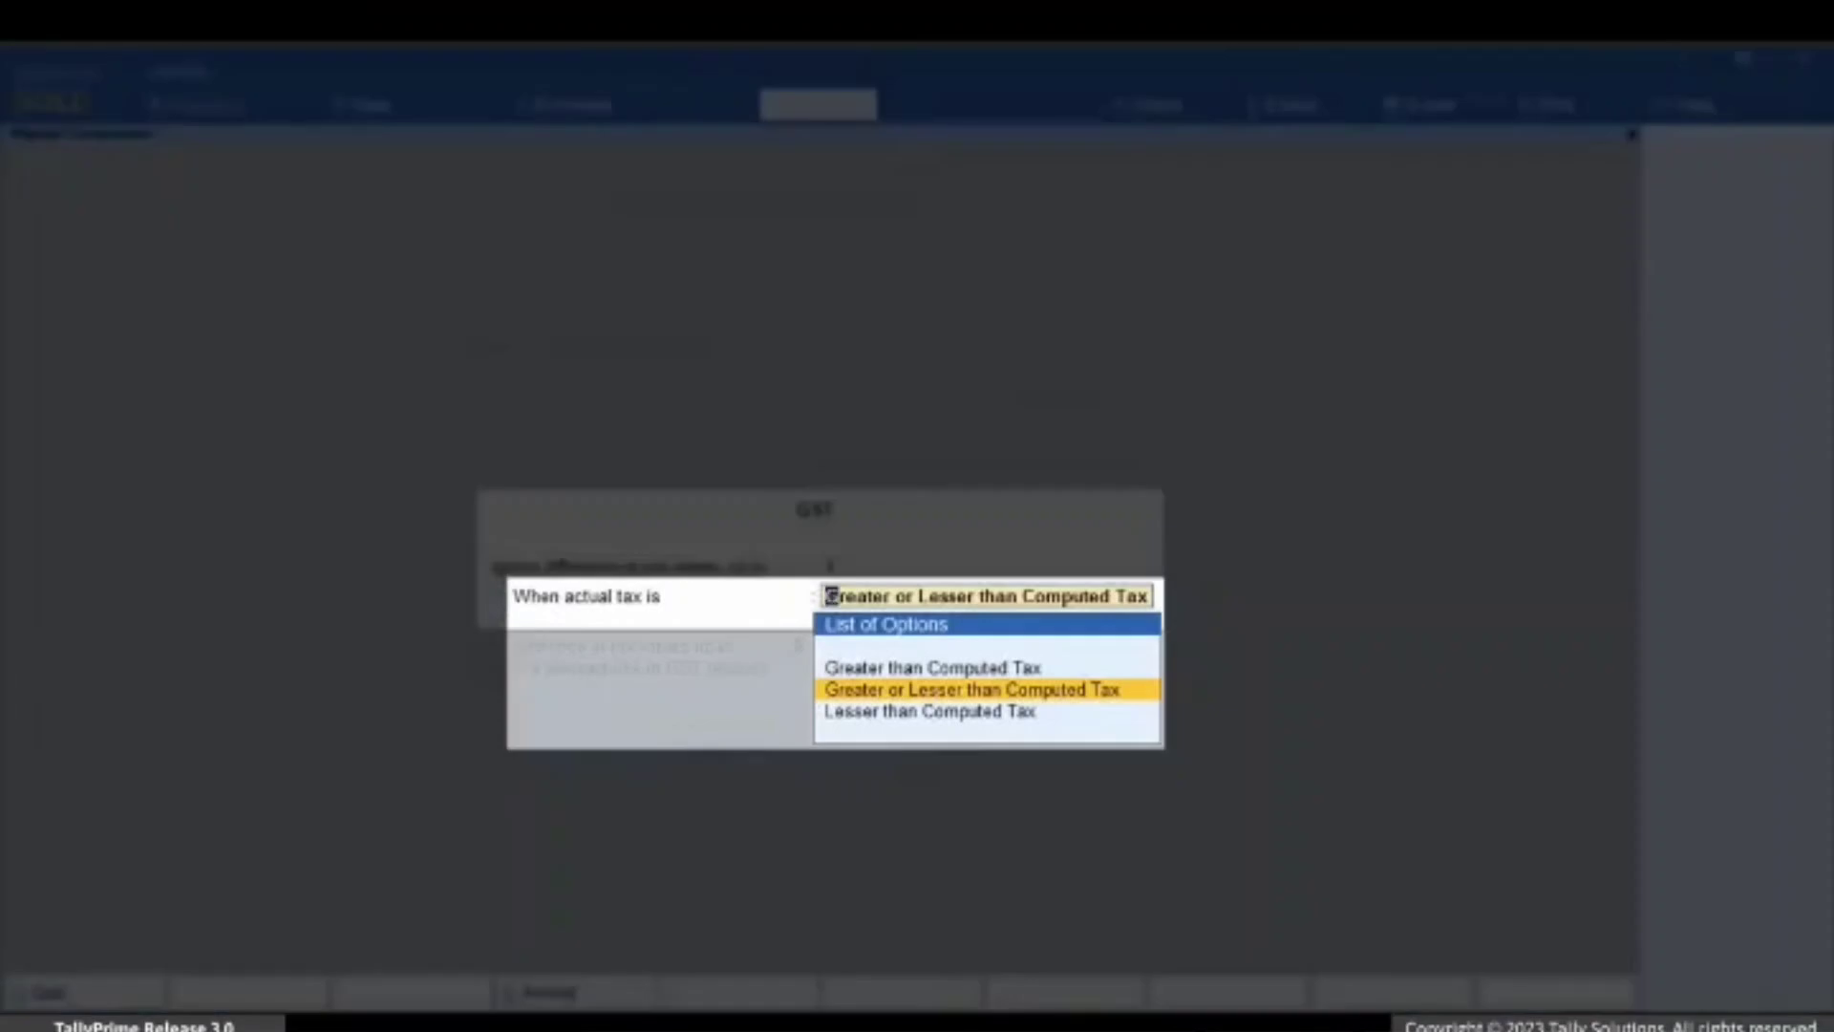
{"action": "key", "text": "Up"}
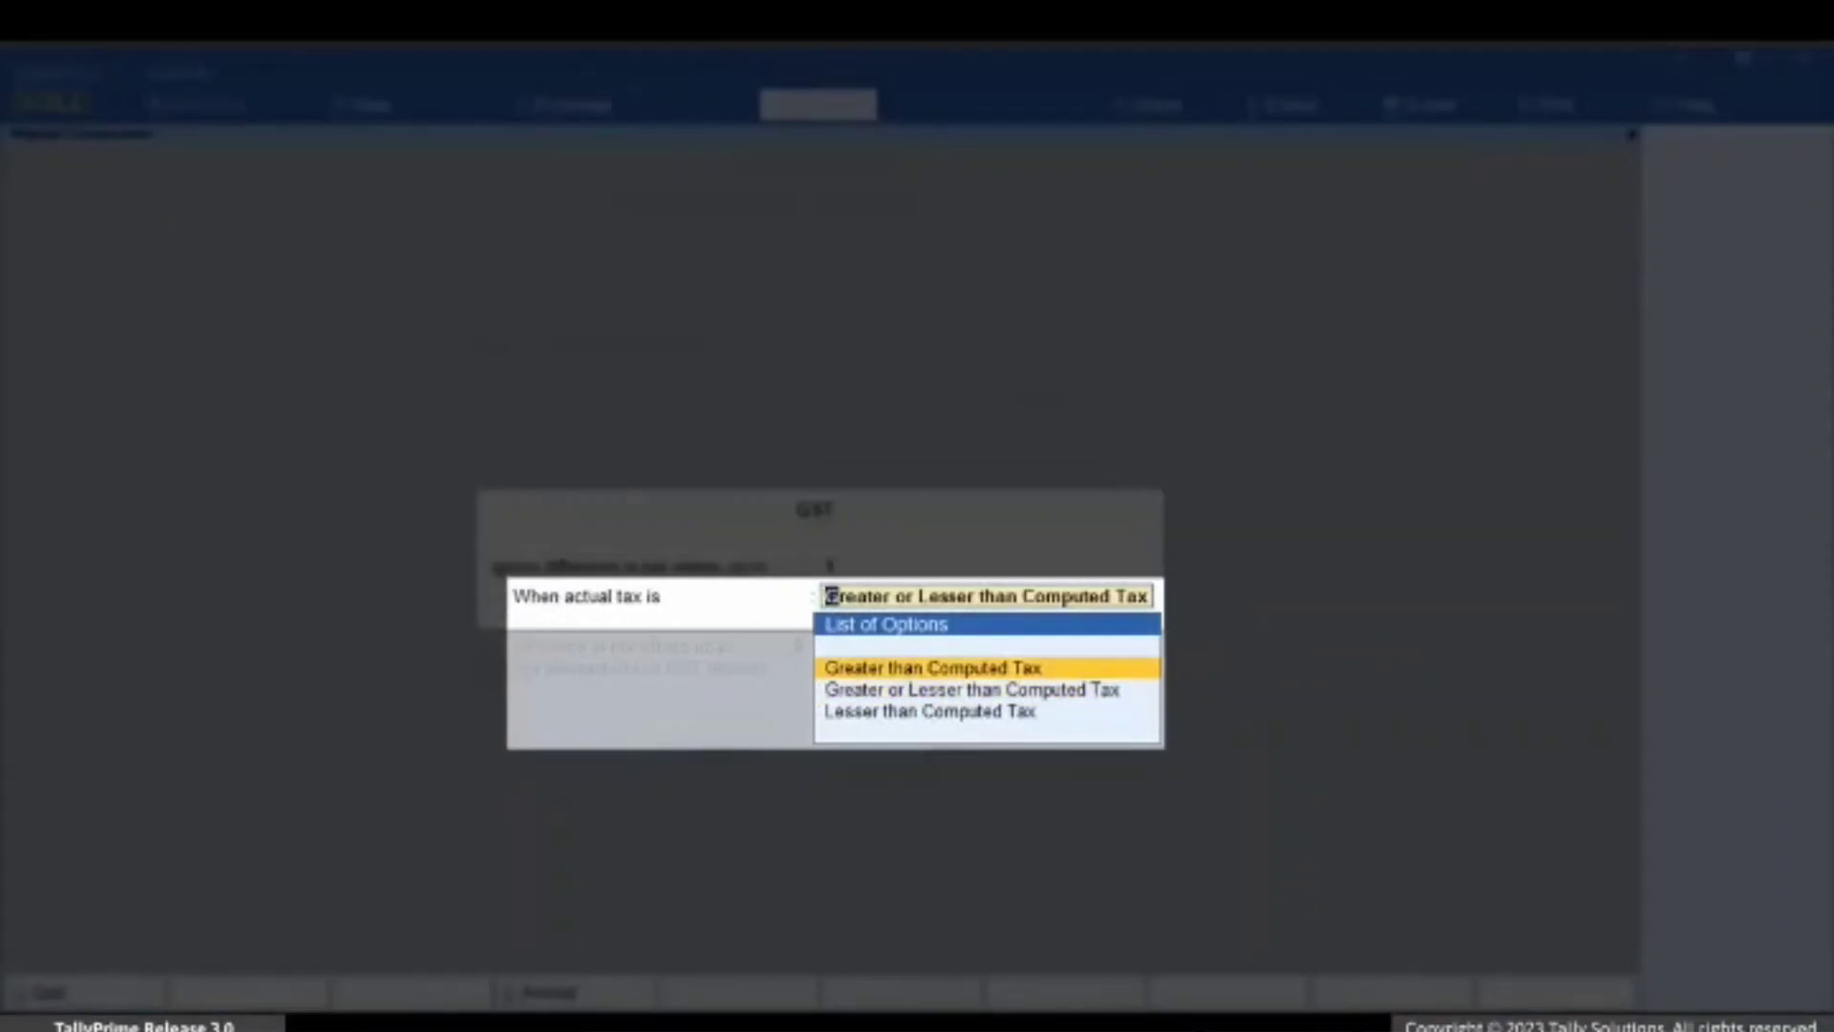
{"action": "key", "text": "Down"}
{"action": "key", "text": "Down"}
{"action": "key", "text": "Up"}
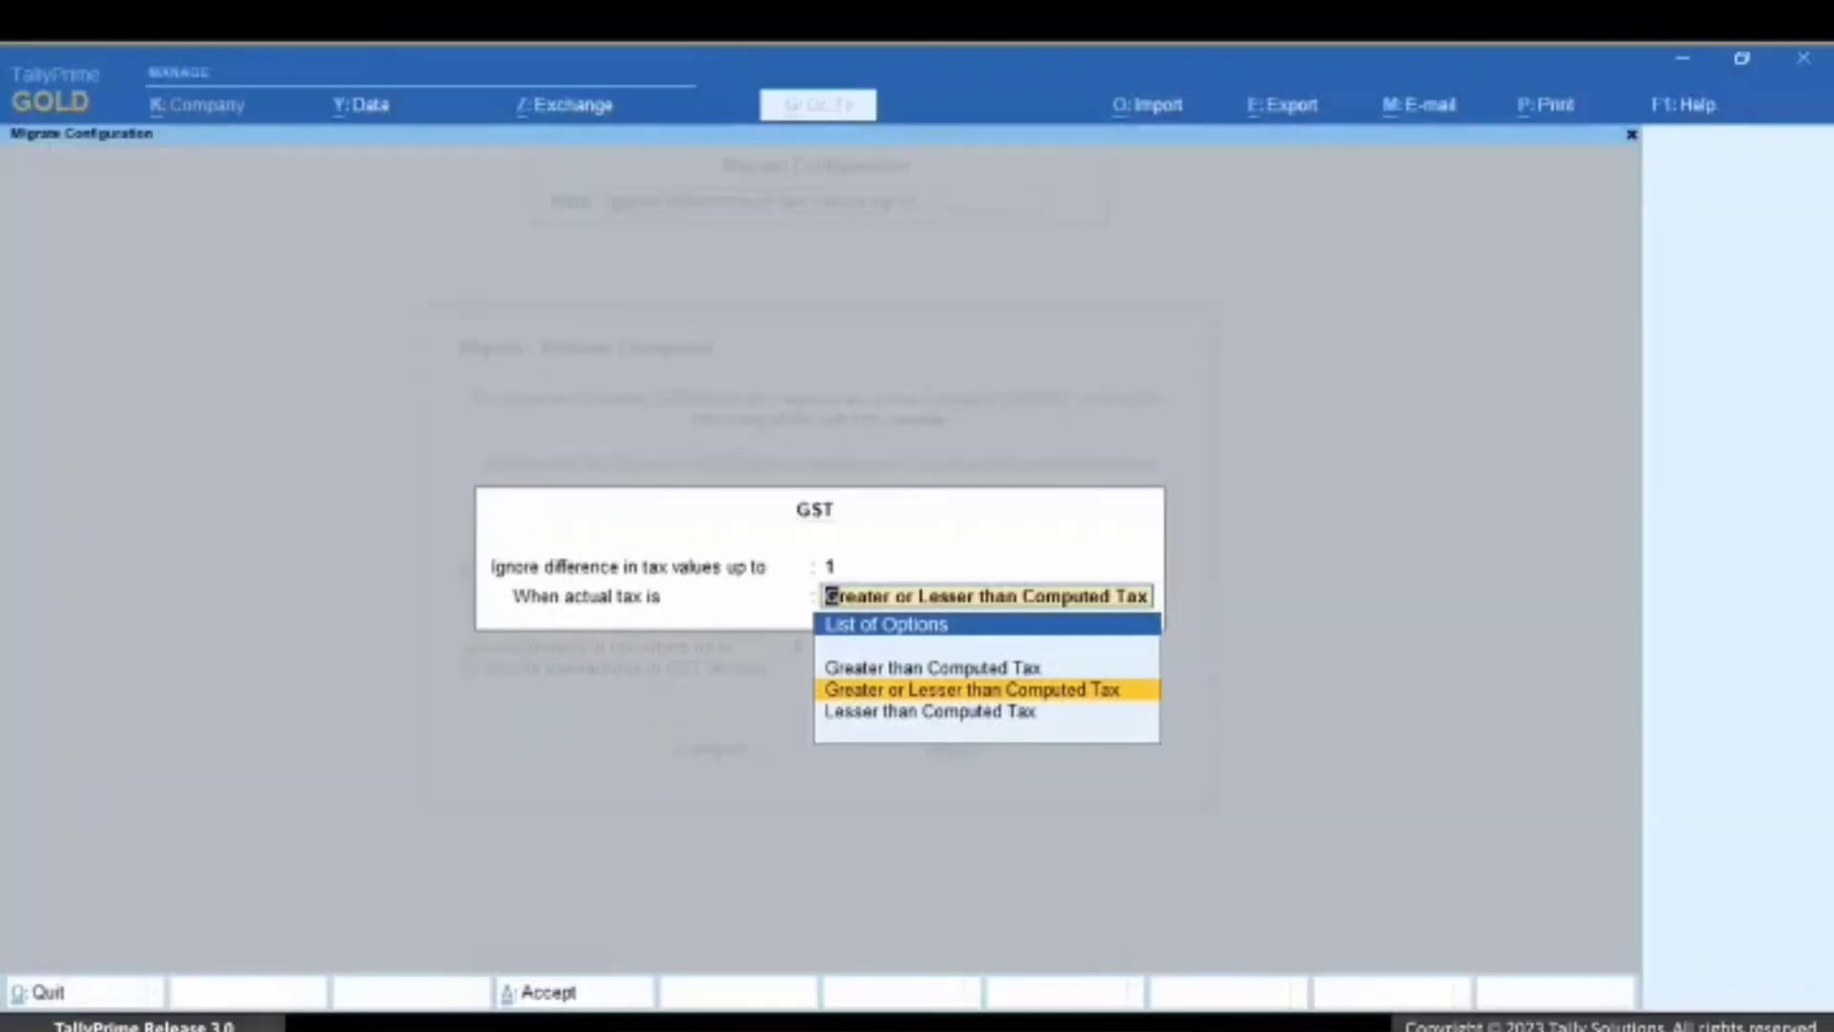
- Set the ignored difference in tax values to 0, accept it, and close the migration configuration
{"action": "key", "text": "BackSpace"}
{"action": "type", "text": "0"}
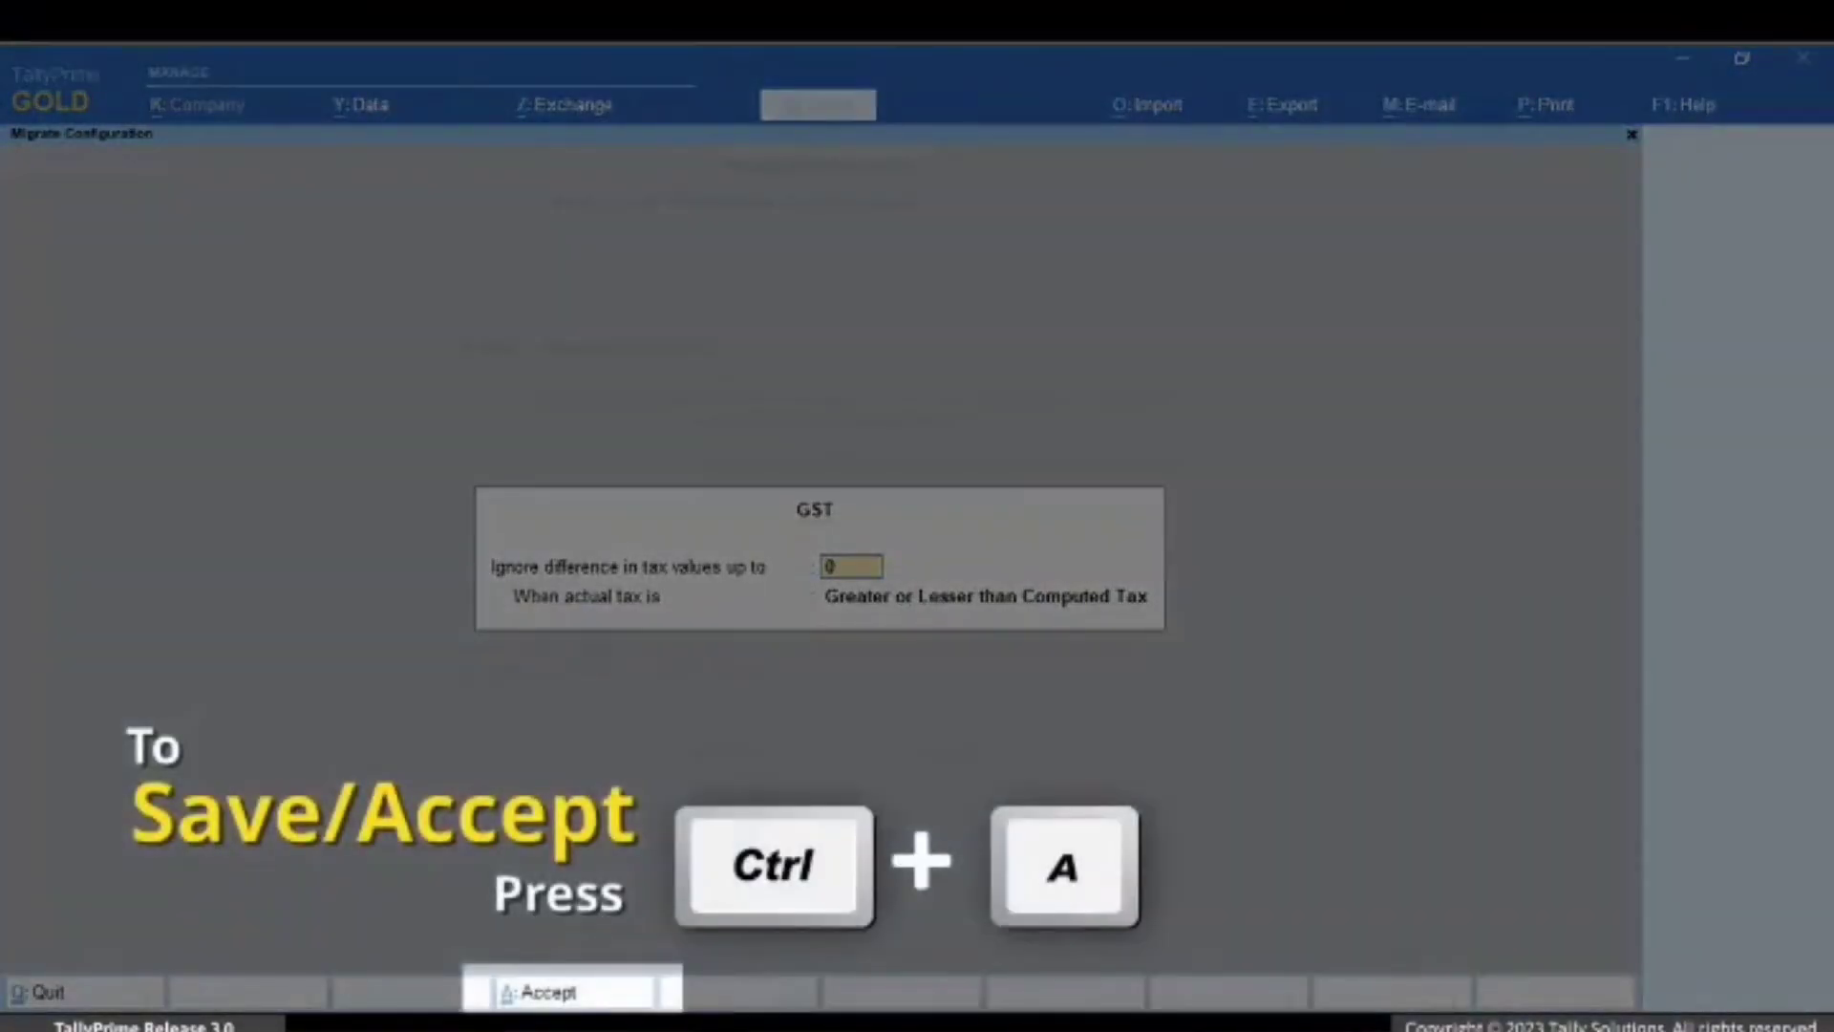
{"action": "key", "text": "ctrl+a"}
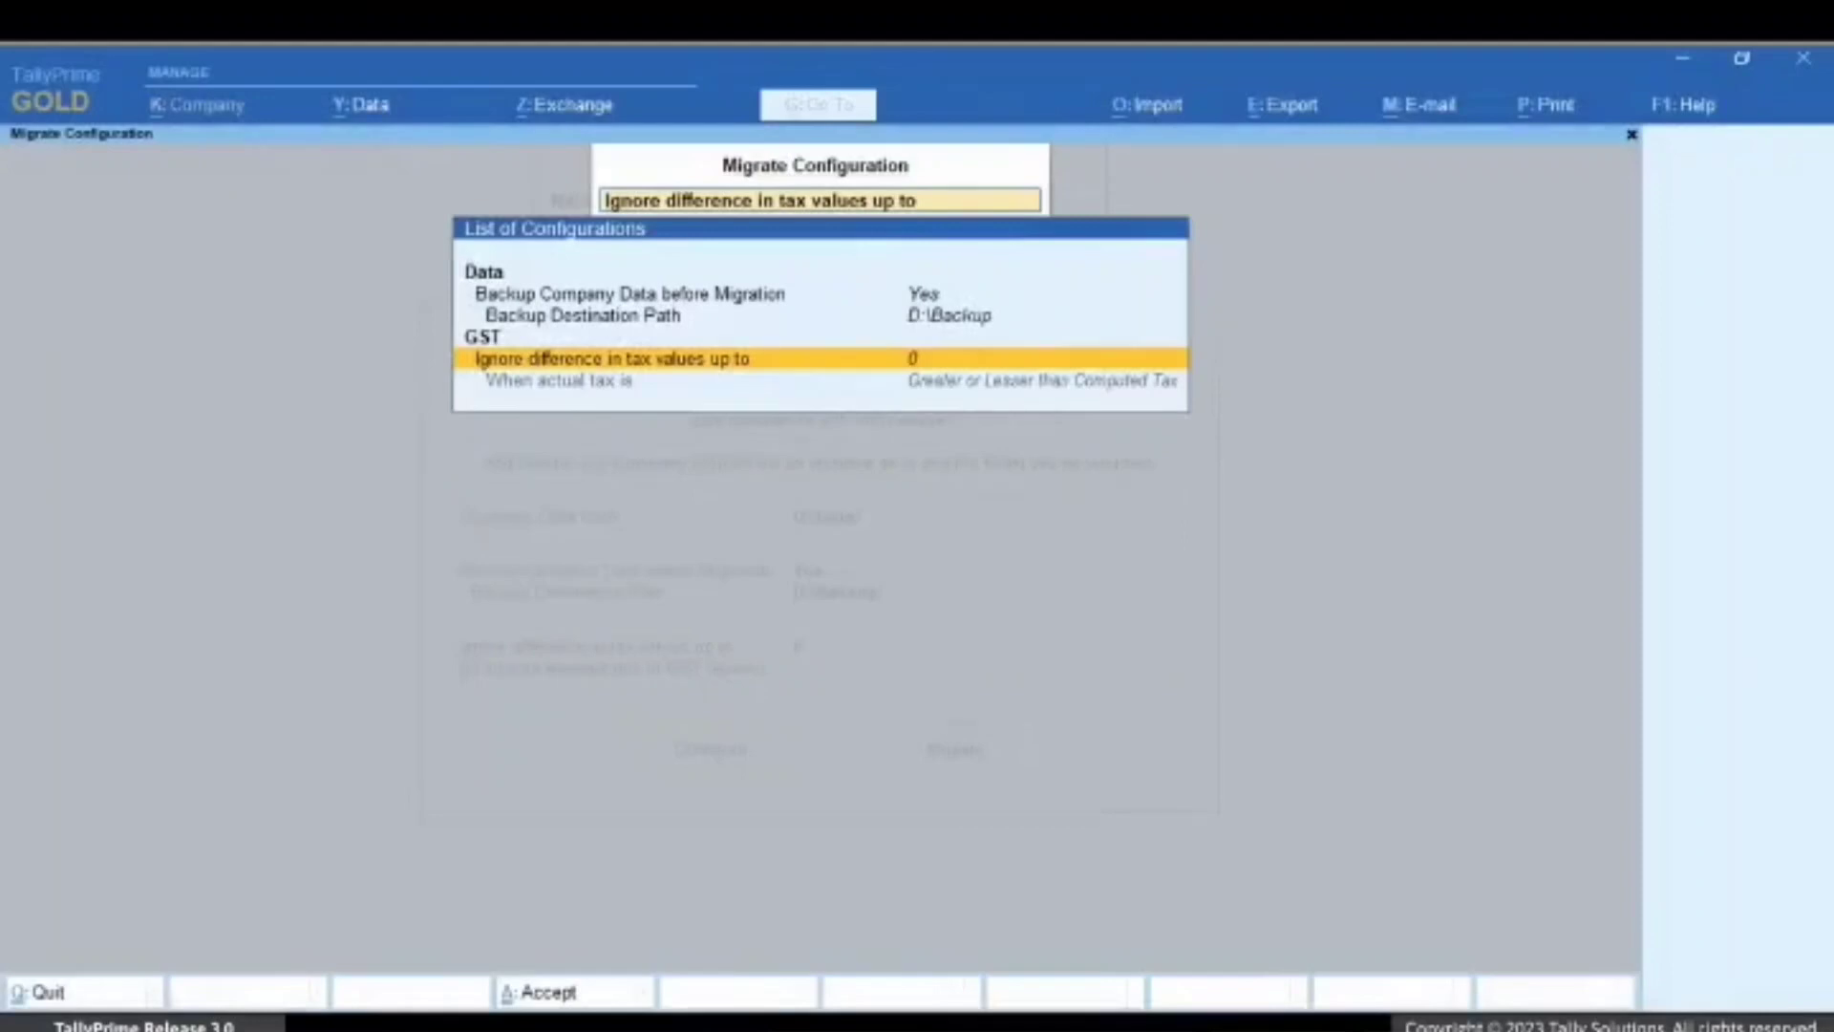
{"action": "key", "text": "Escape"}
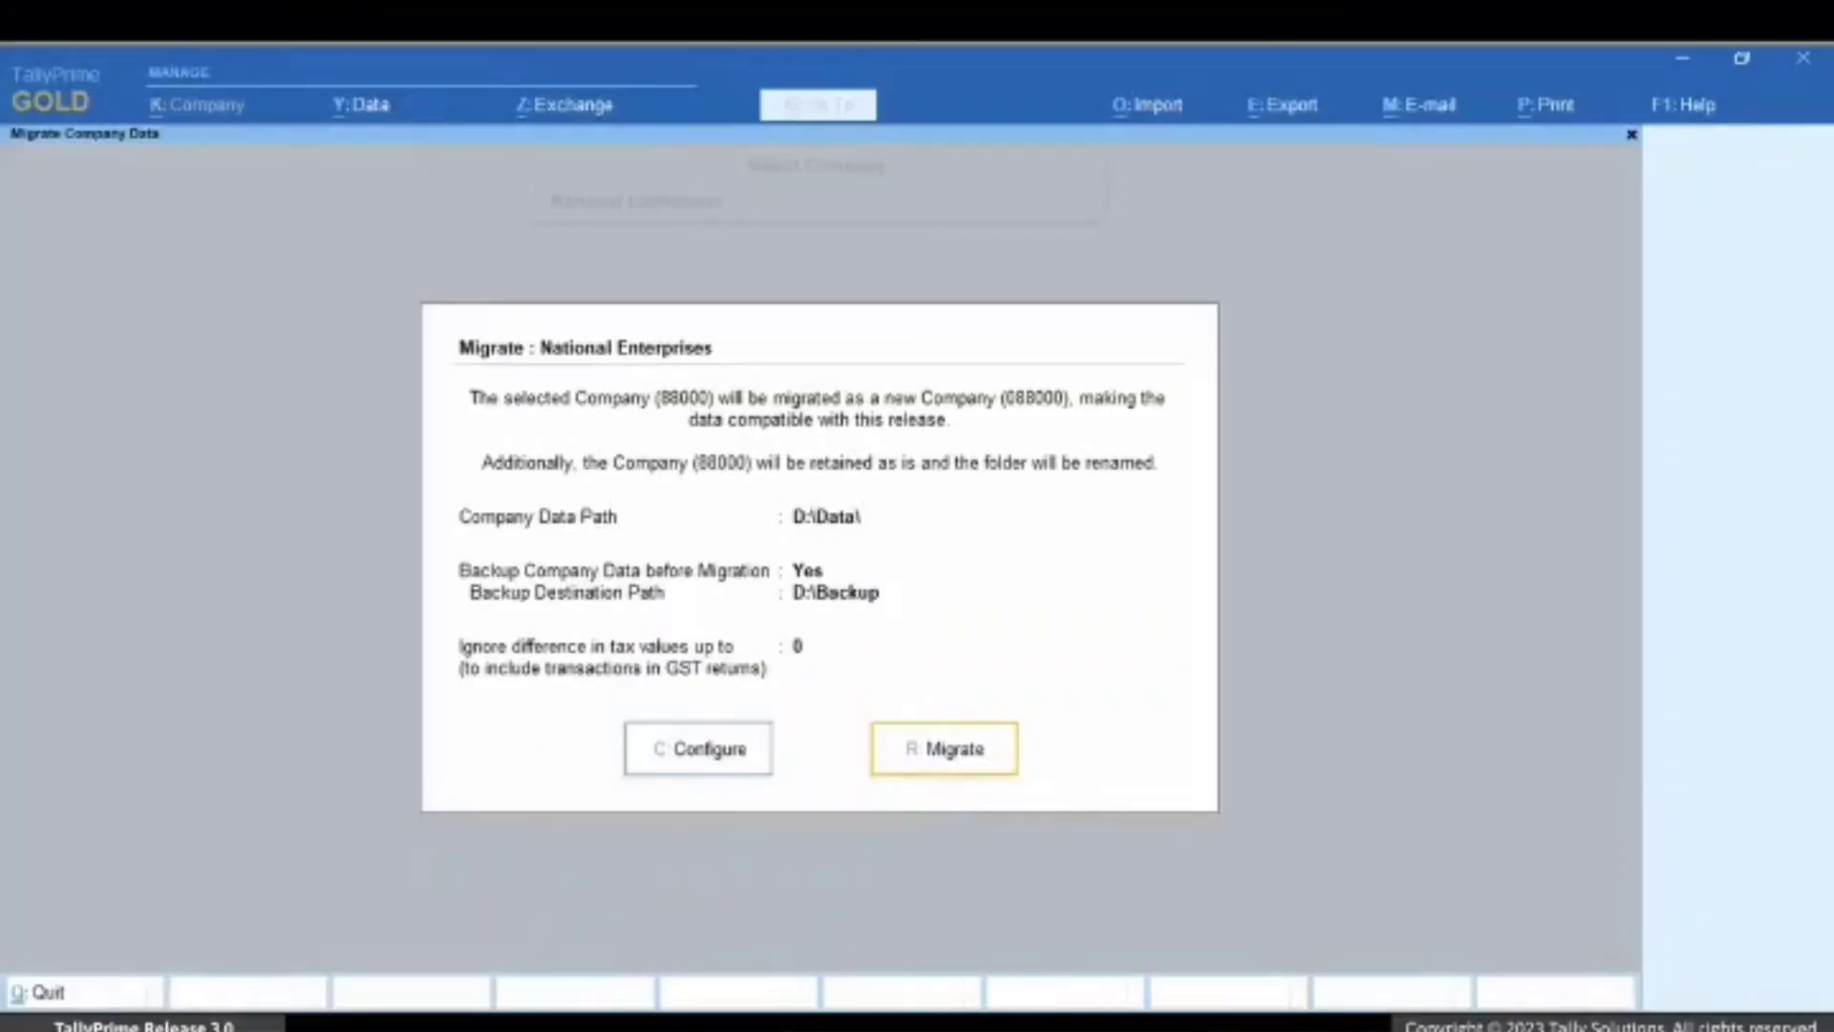
- Migrate National Enterprises, entering the company username and password, and expand the migration statistics to the detailed view
{"action": "key", "text": "r"}
{"action": "key", "text": "Return"}
{"action": "type", "text": "a"}
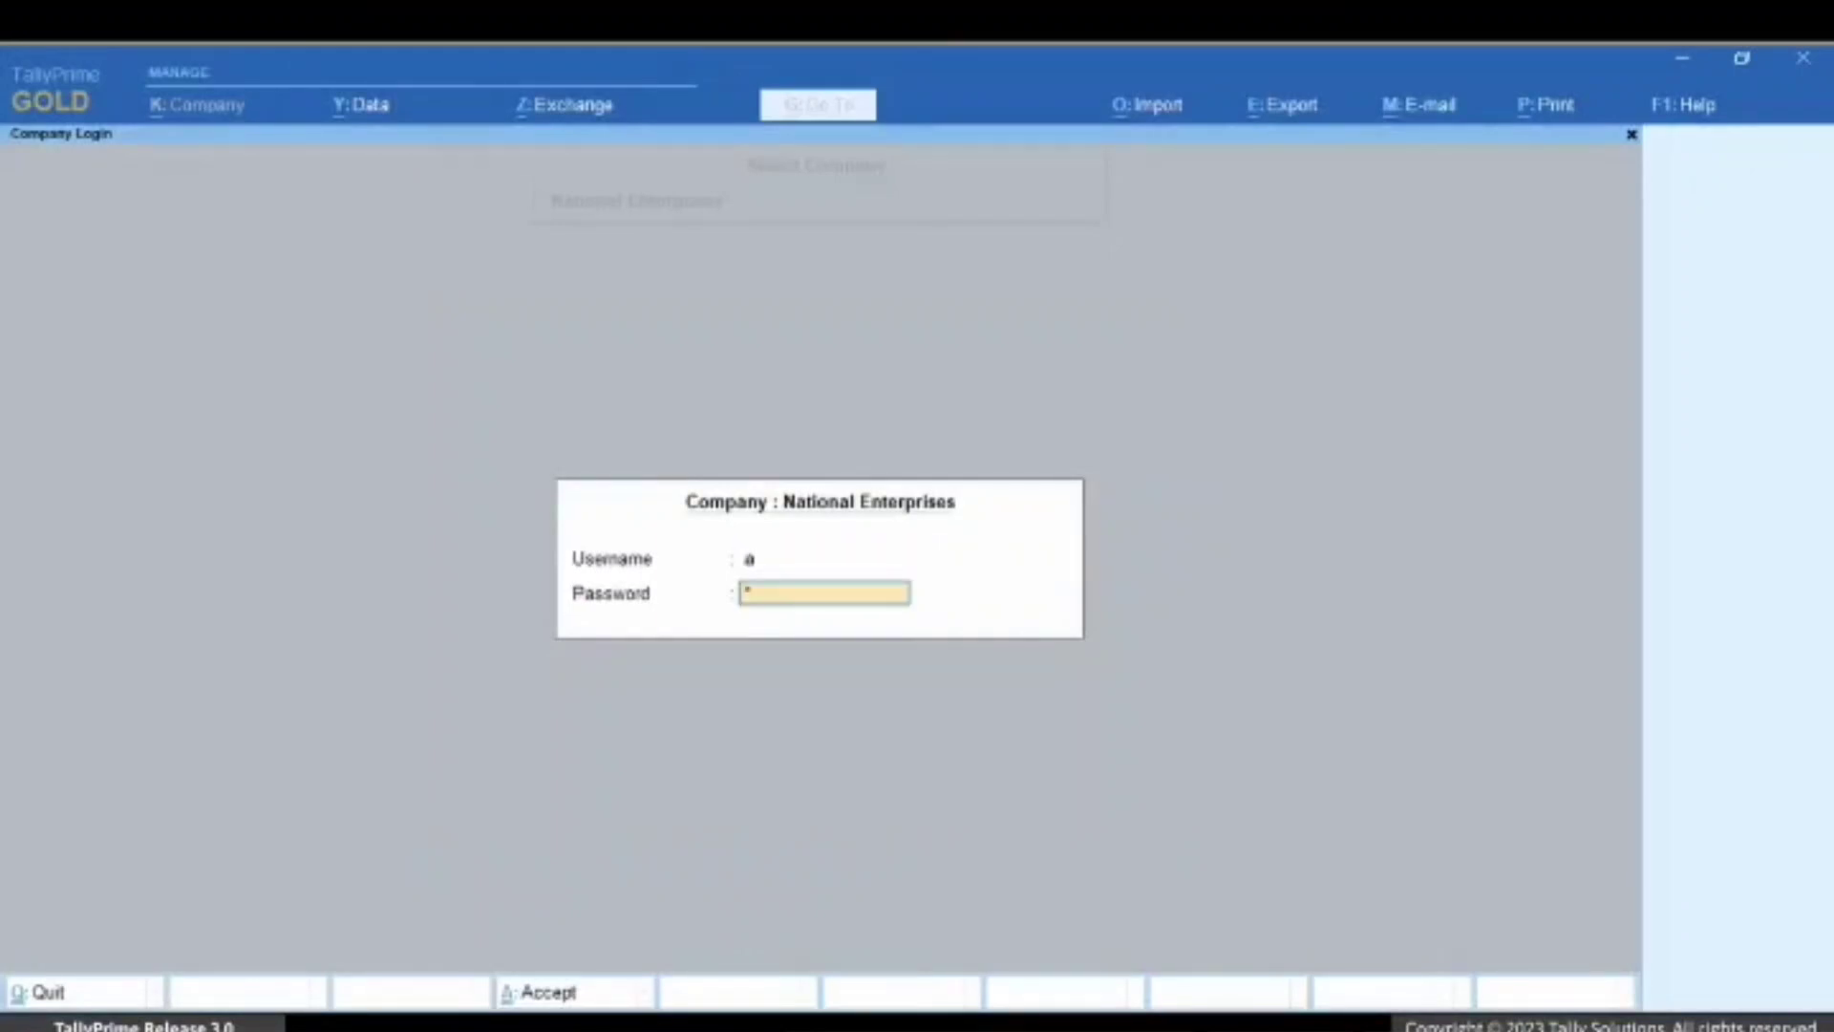
{"action": "key", "text": "Return"}
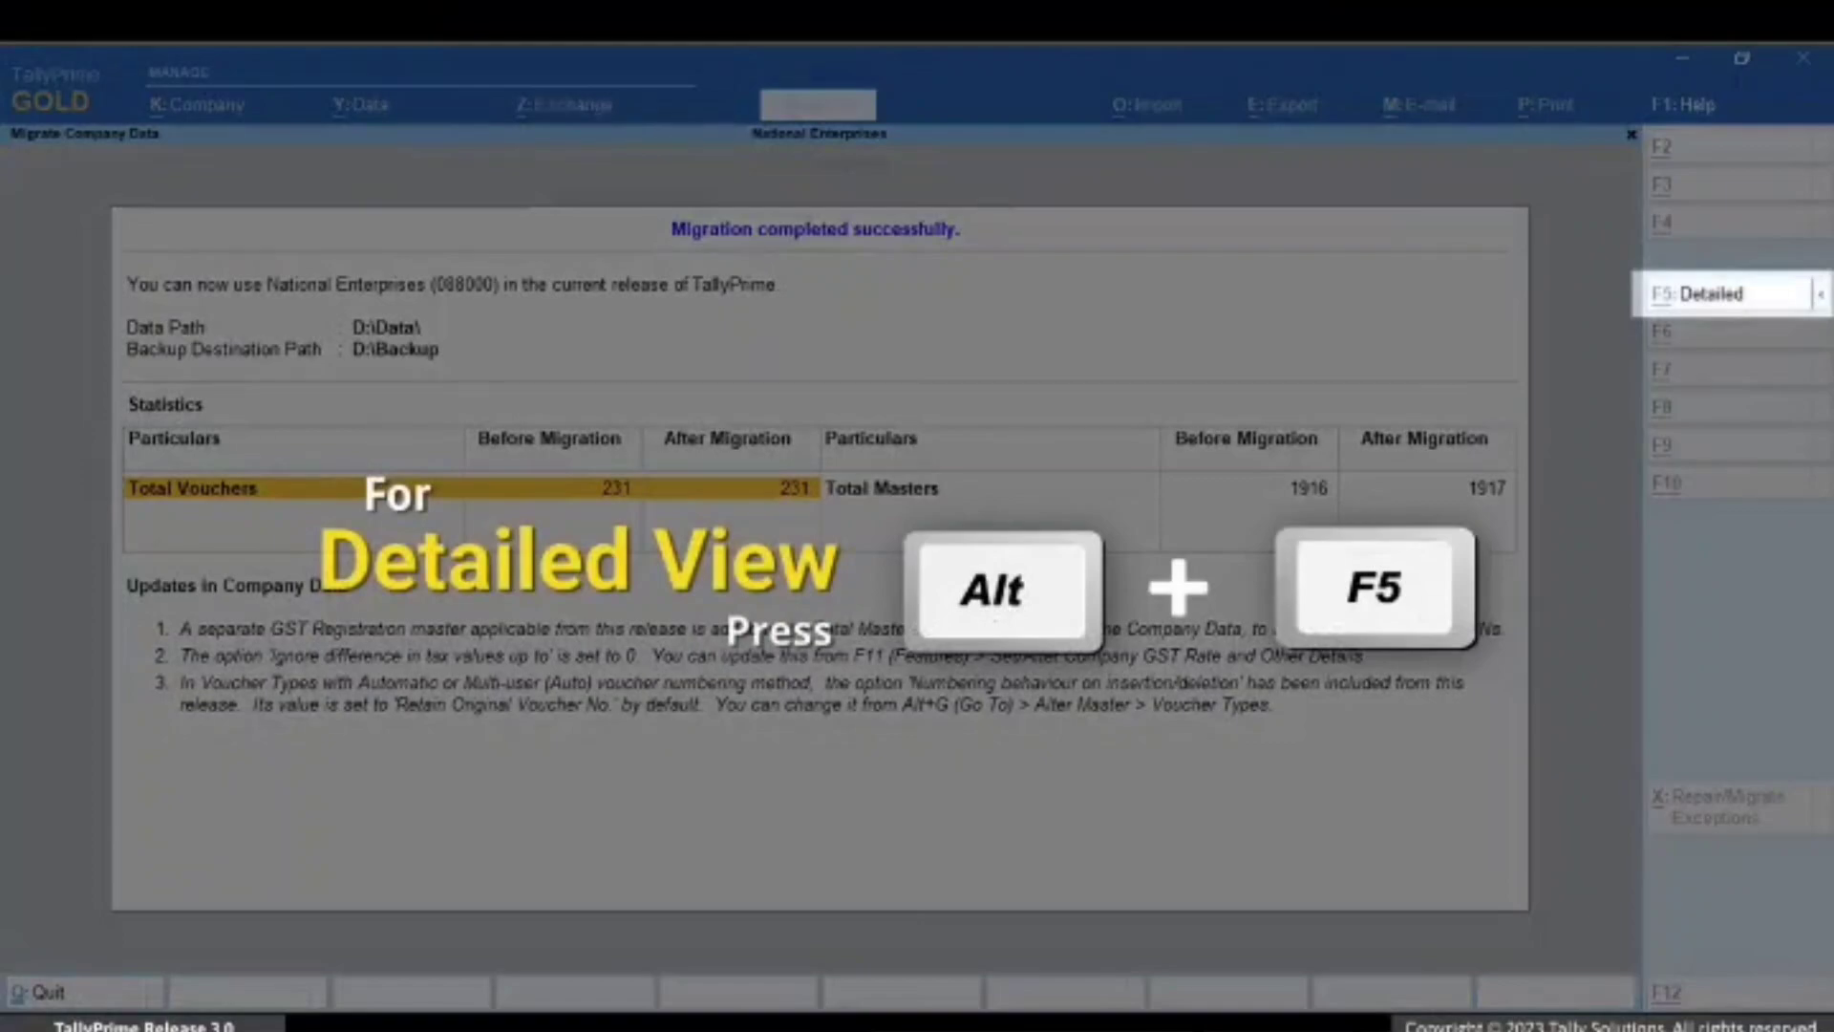
{"action": "key", "text": "alt+F5"}
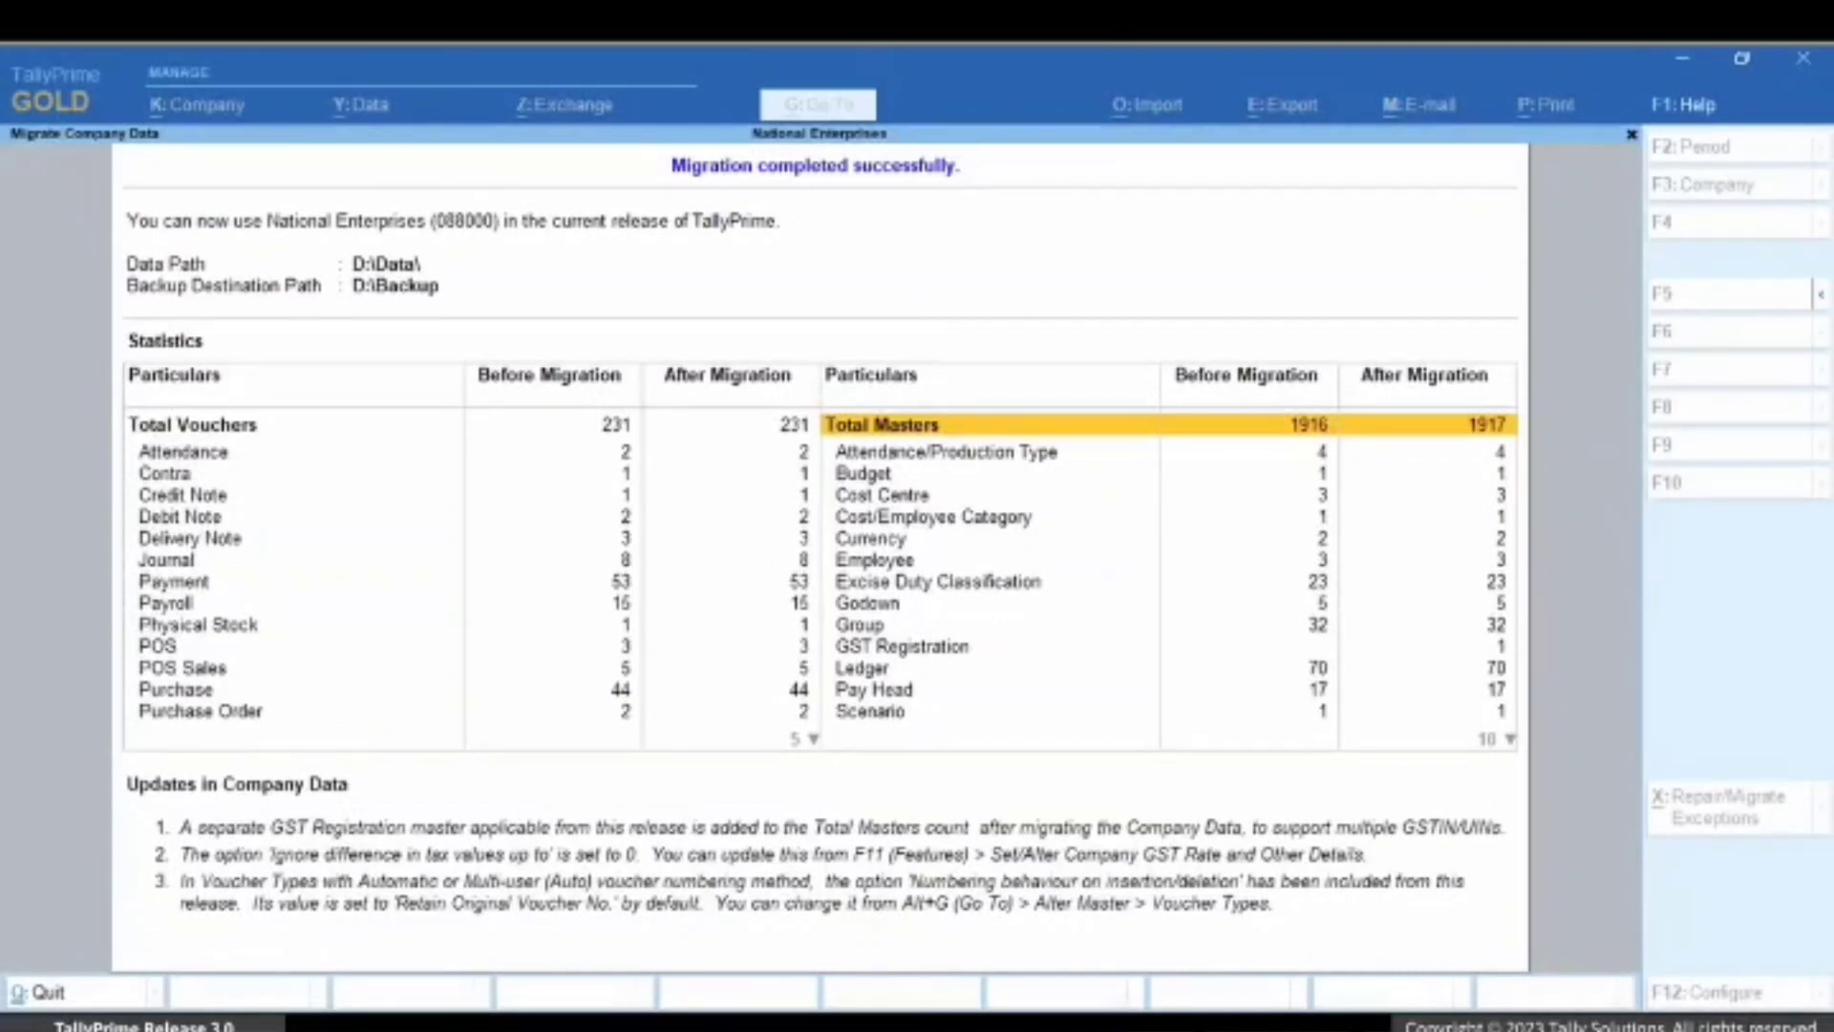
- Leave the migration summary and log in to the migrated National Enterprises with the username and password
{"action": "key", "text": "Return"}
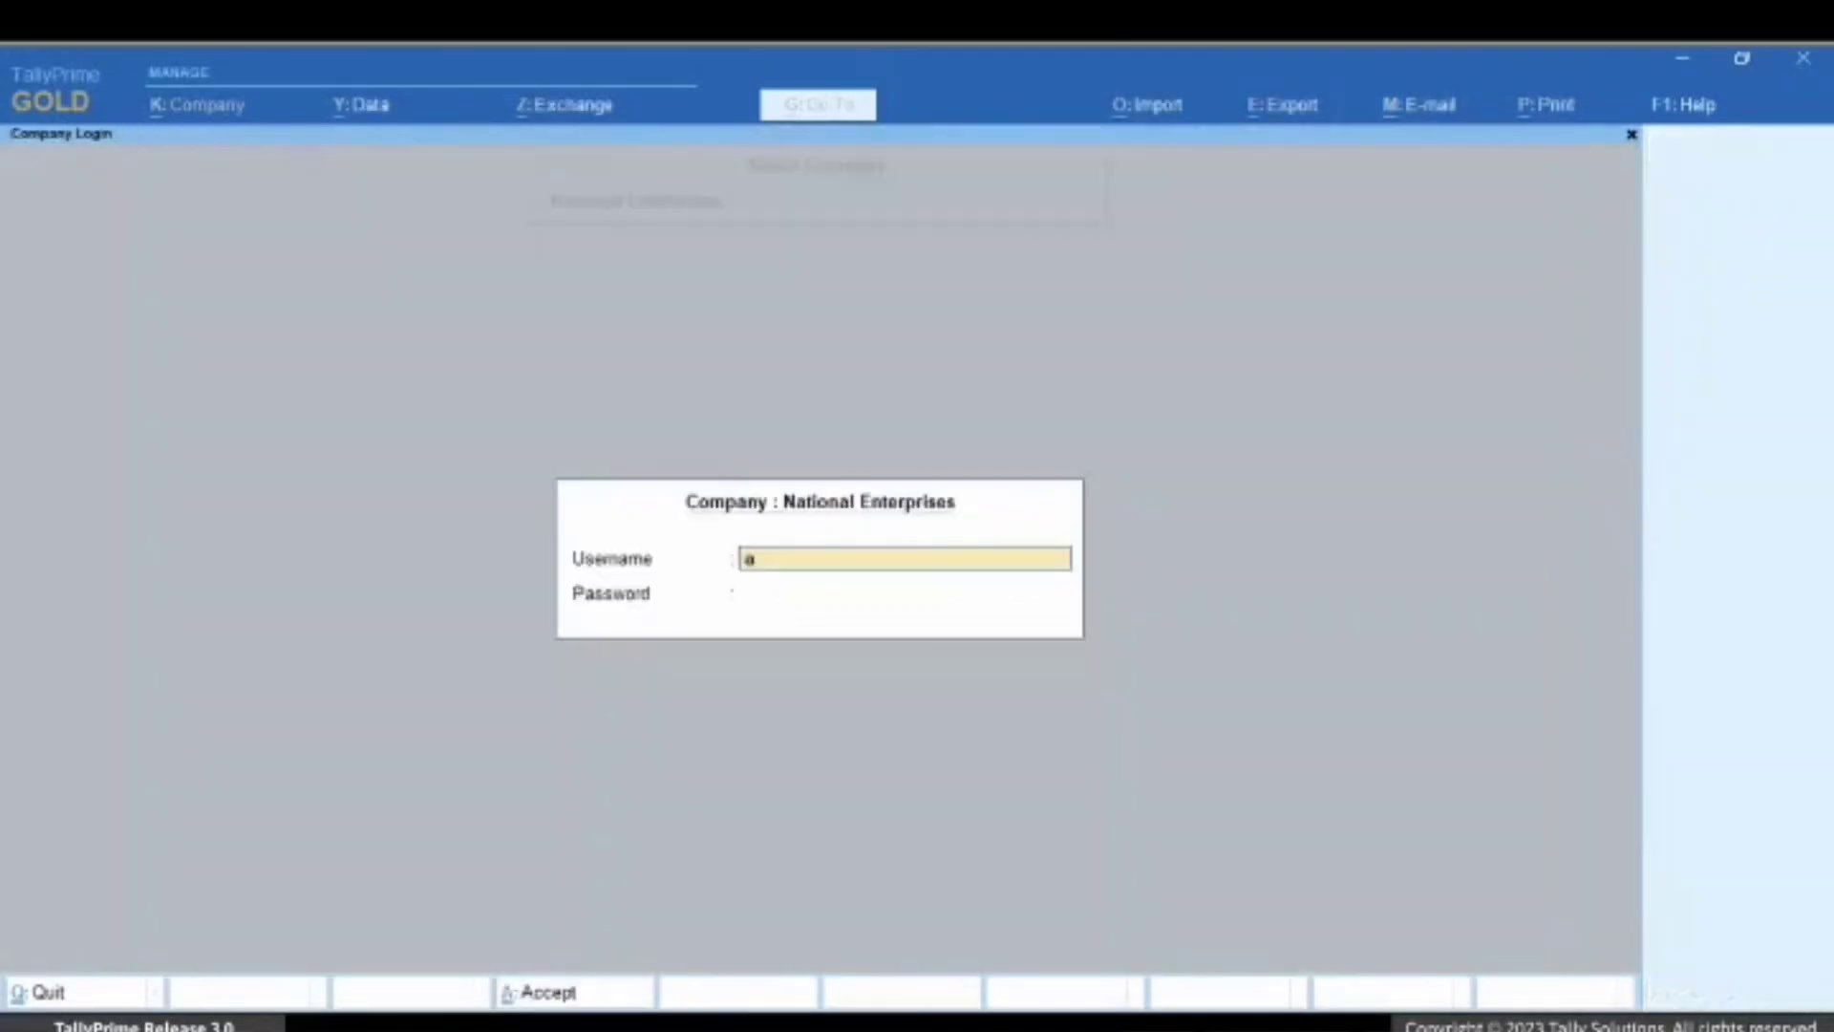
{"action": "key", "text": "Return"}
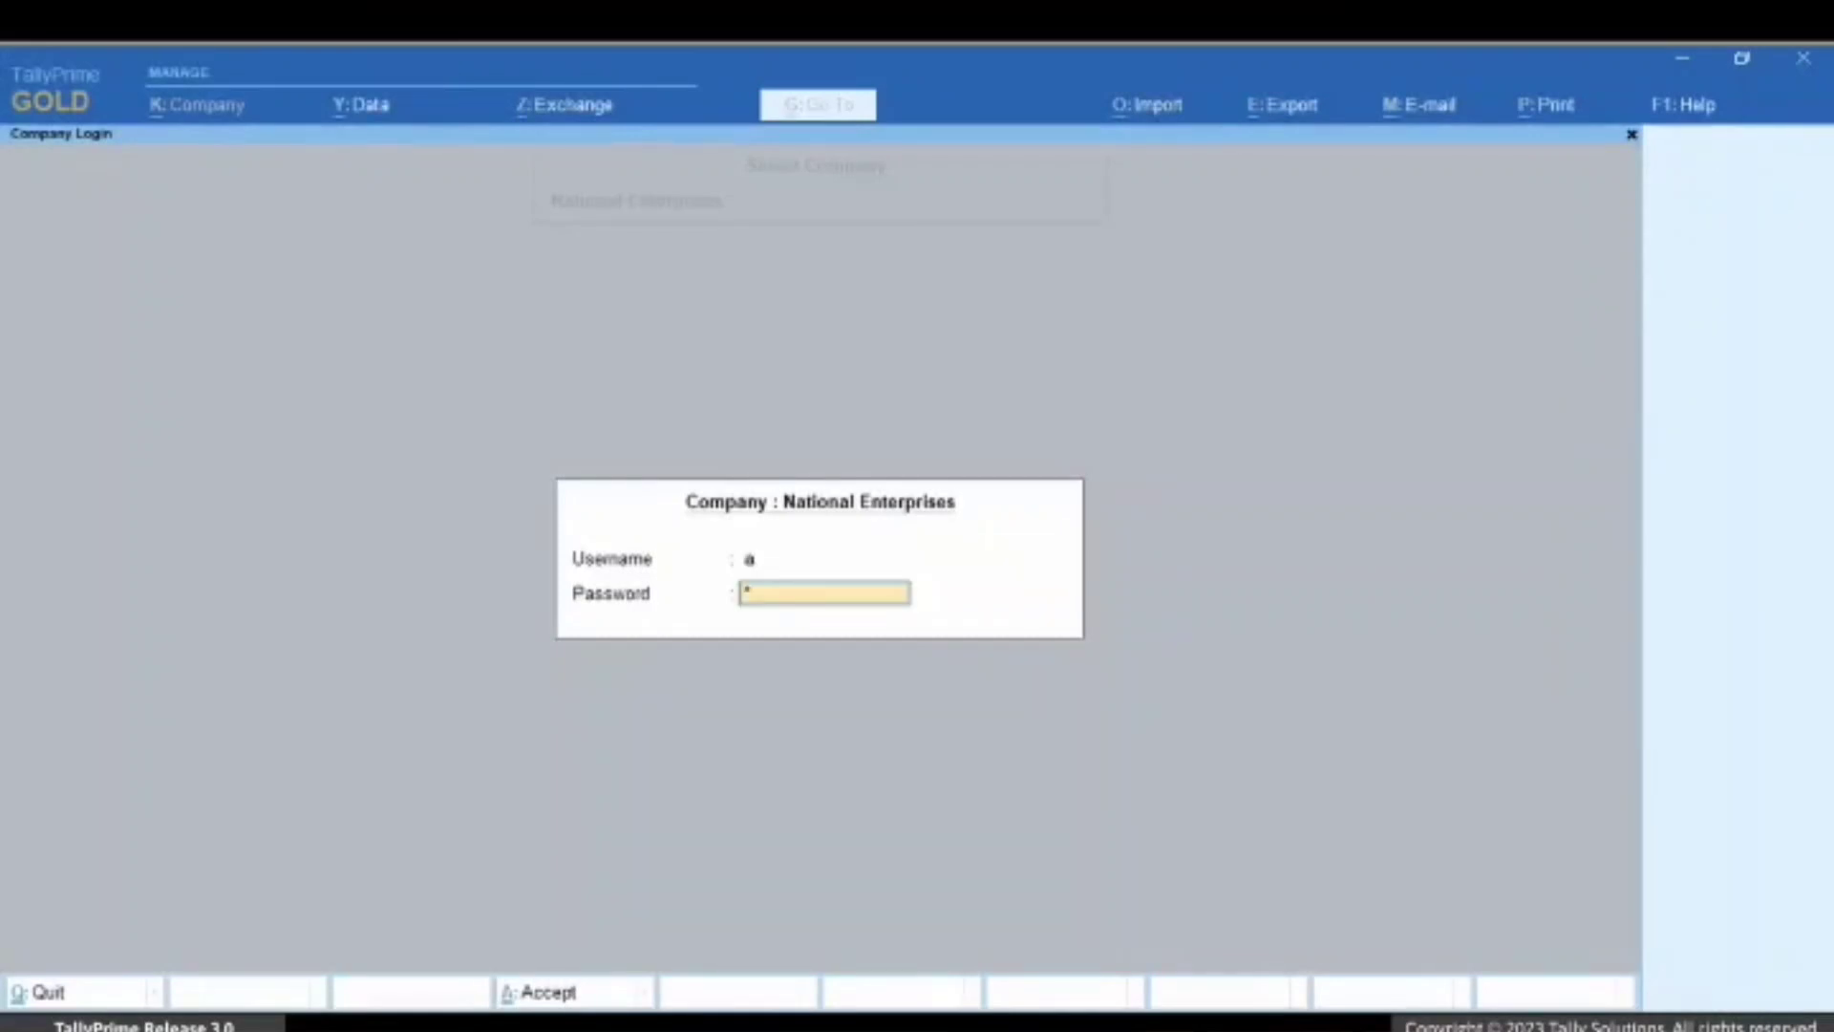
{"action": "key", "text": "Return"}
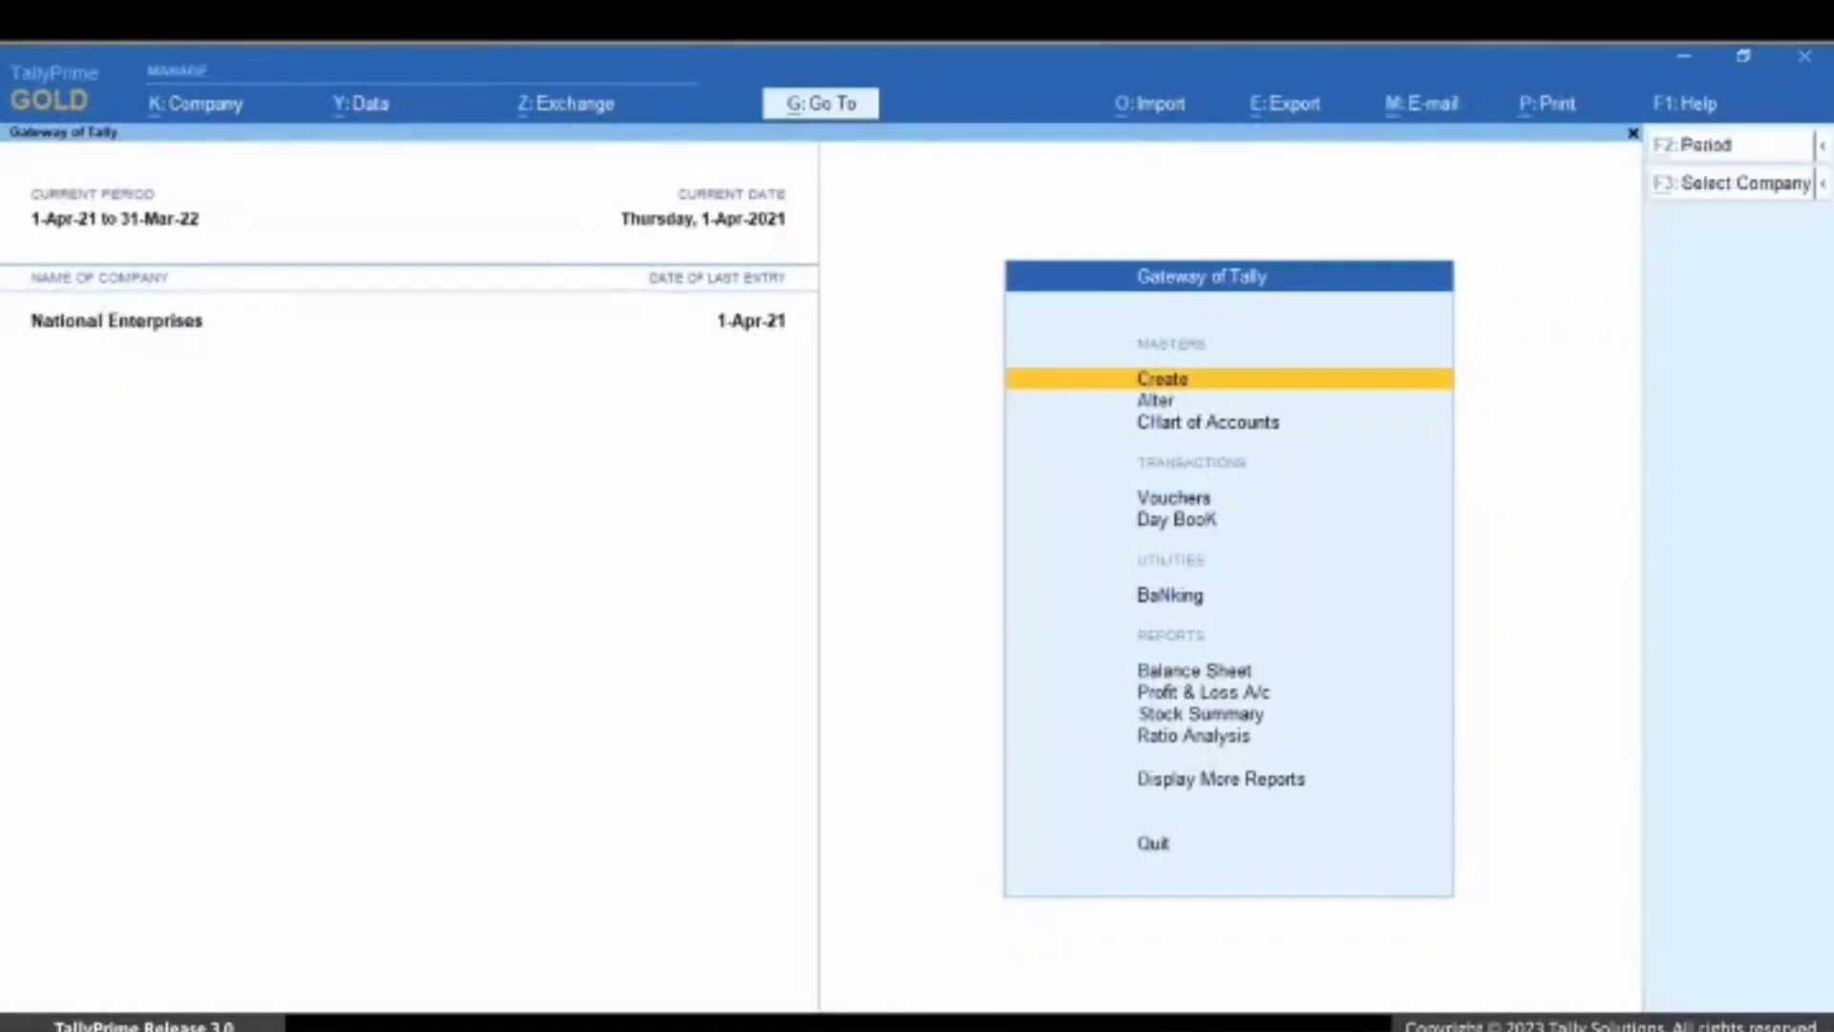
- Select the National Enterprises company stored in D:\Data\exceptions and migrate it with D:\Backup as the backup destination
{"action": "key", "text": "alt+k"}
{"action": "key", "text": "Down"}
{"action": "key", "text": "Down"}
{"action": "key", "text": "Down"}
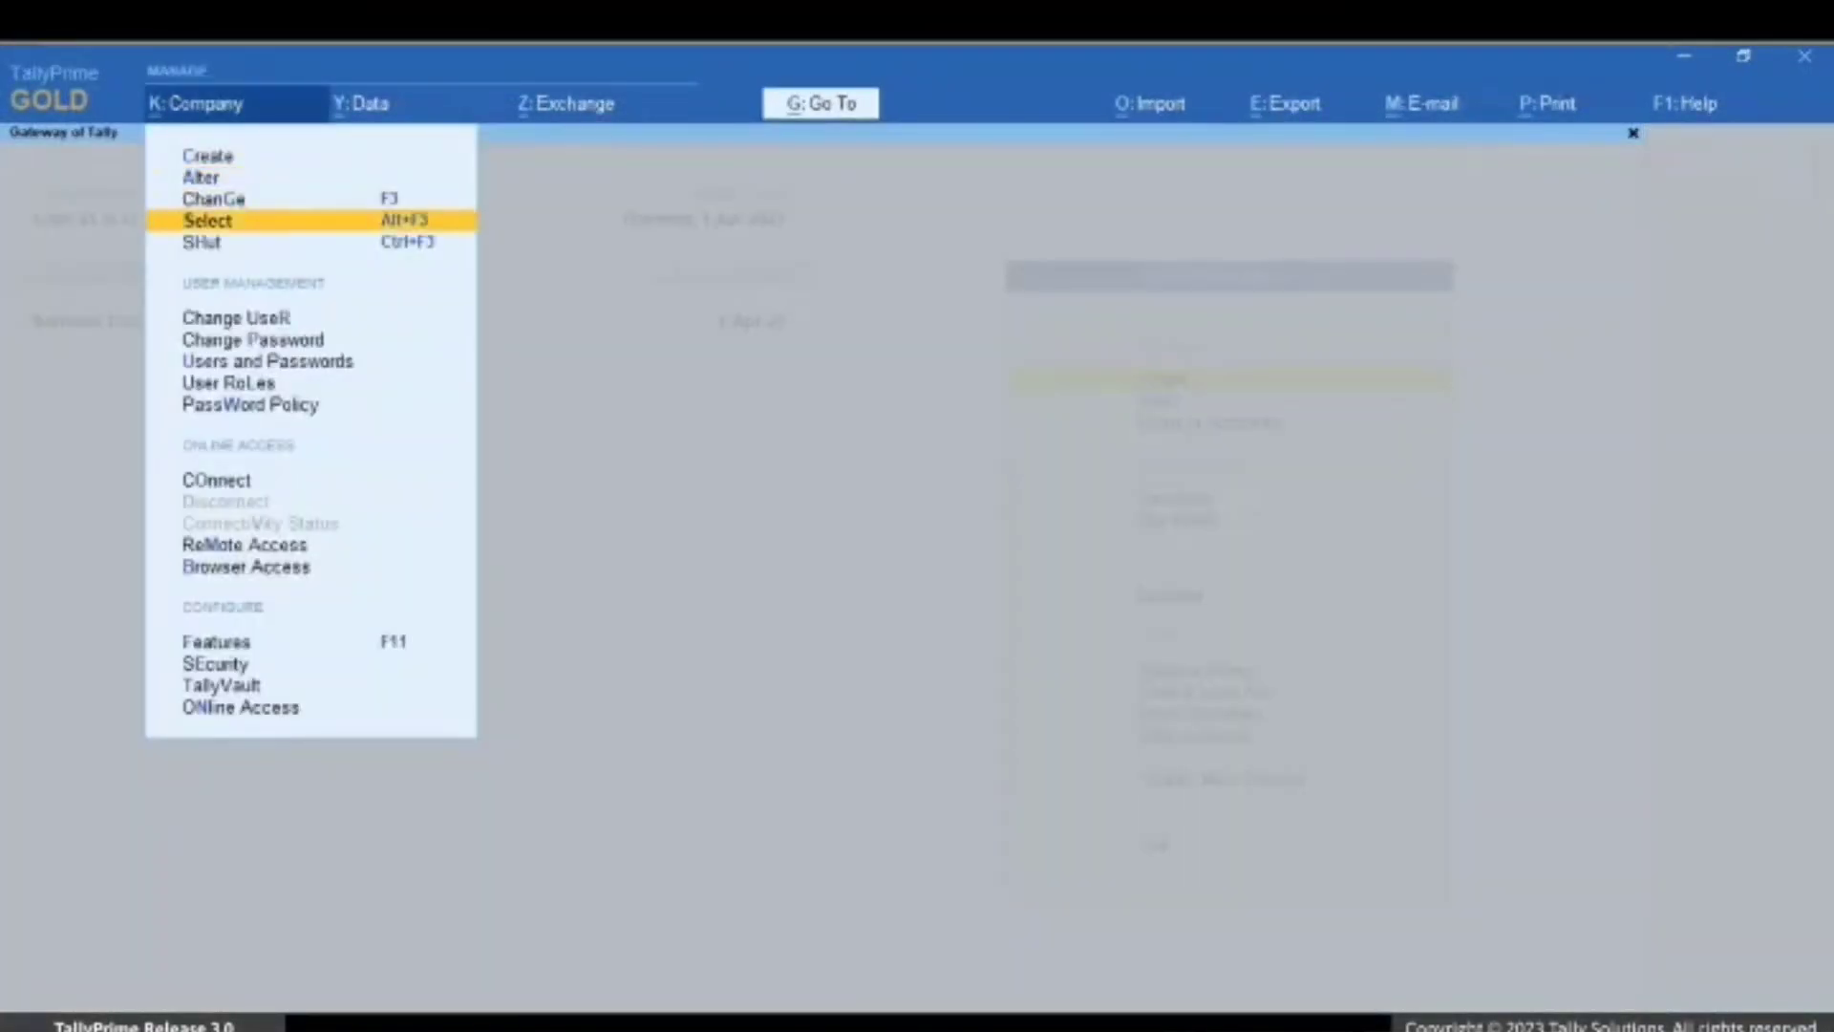
{"action": "key", "text": "Return"}
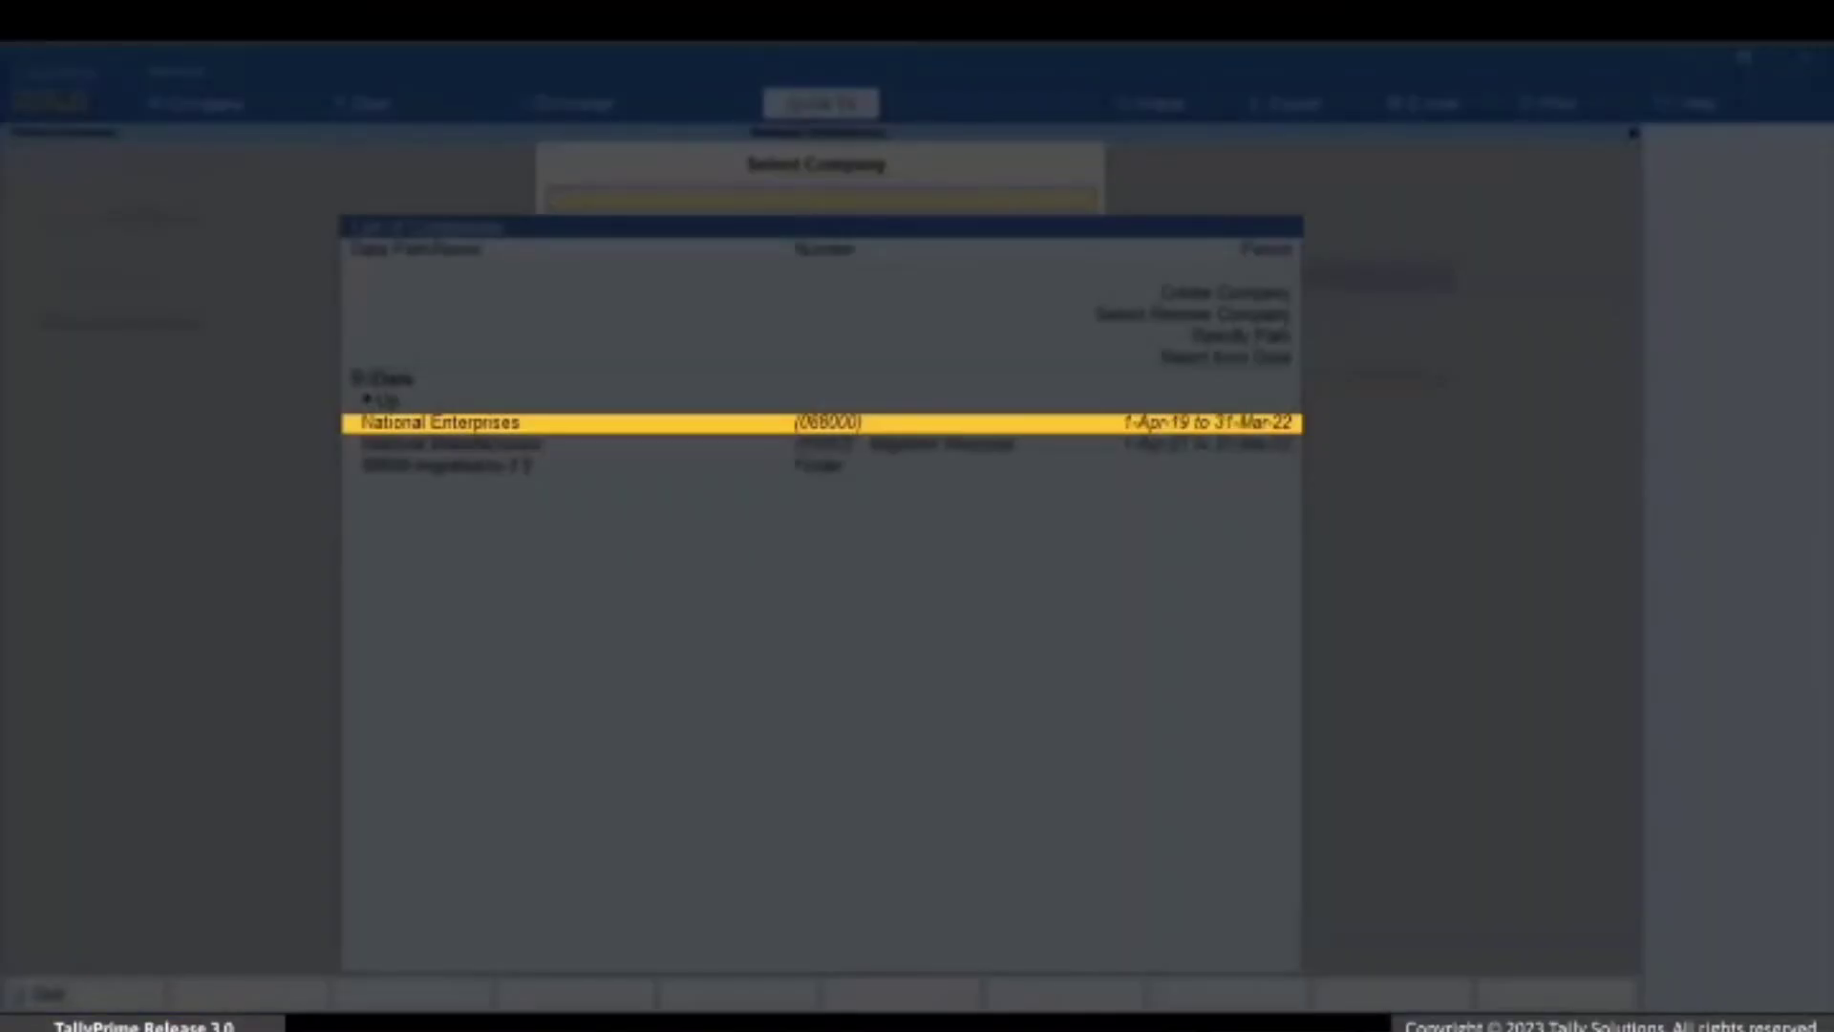
{"action": "key", "text": "Down"}
{"action": "key", "text": "Down"}
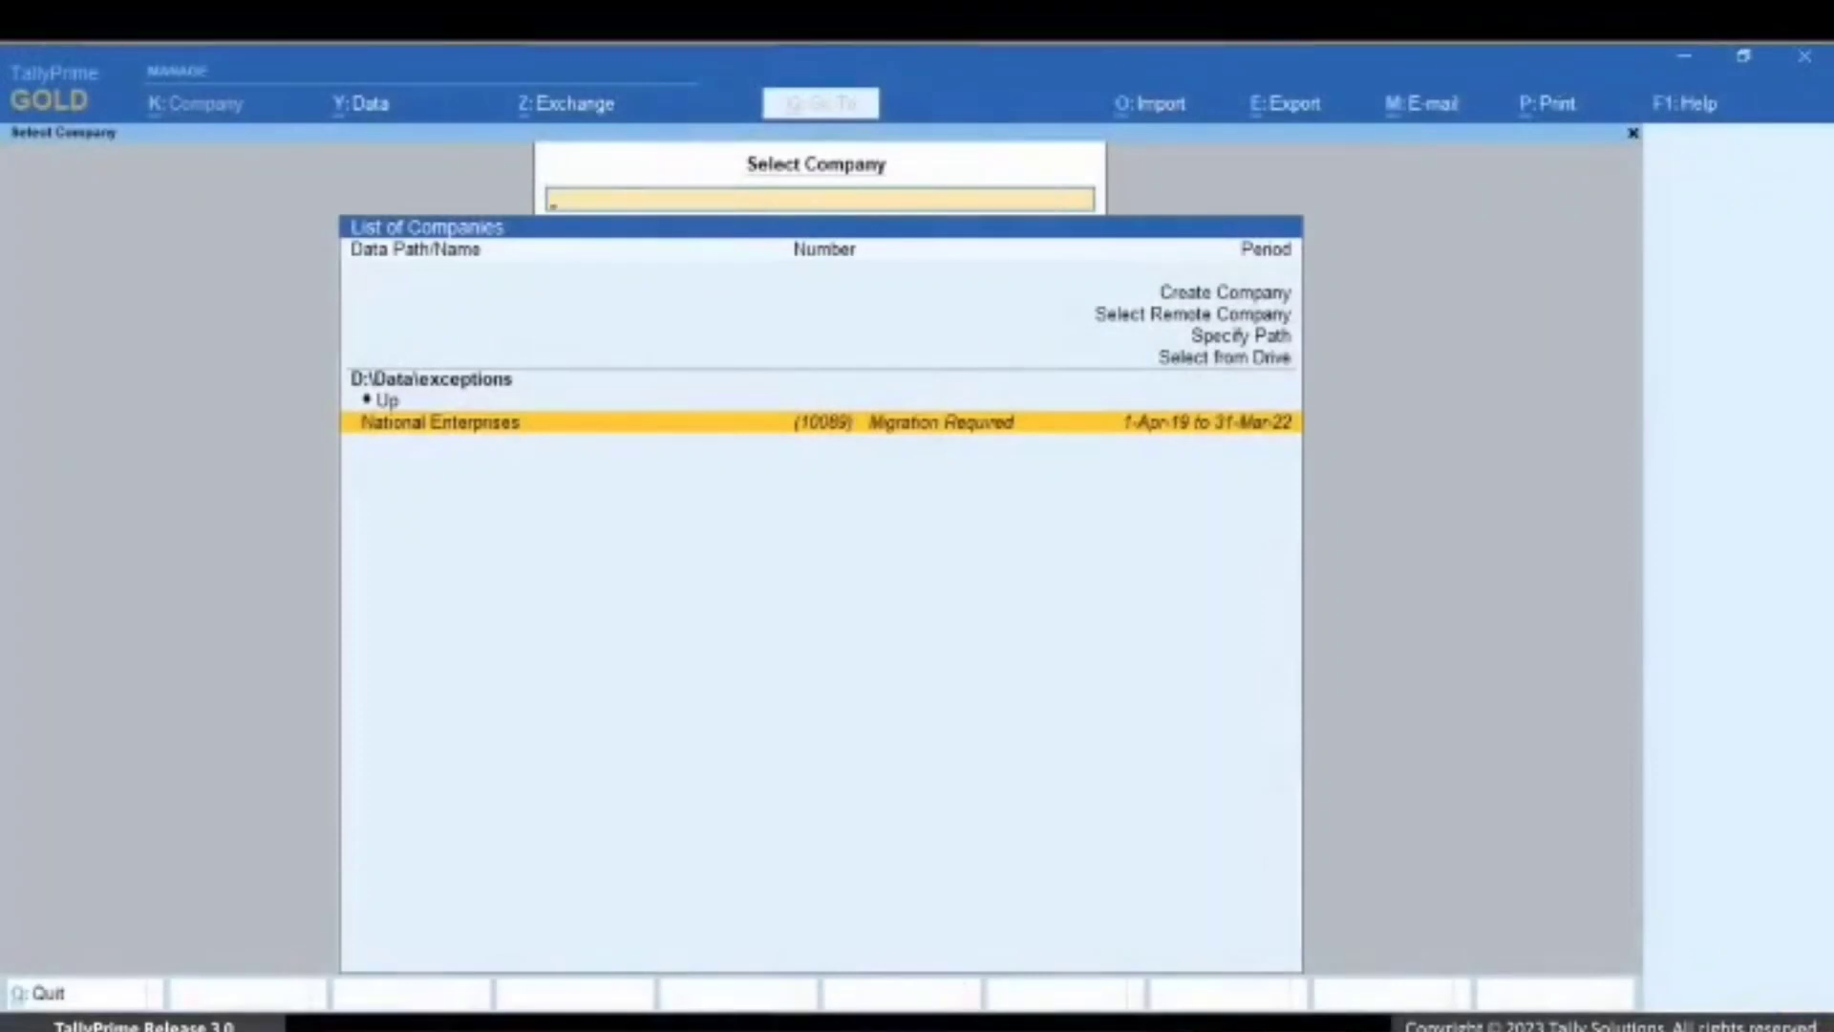
{"action": "key", "text": "Return"}
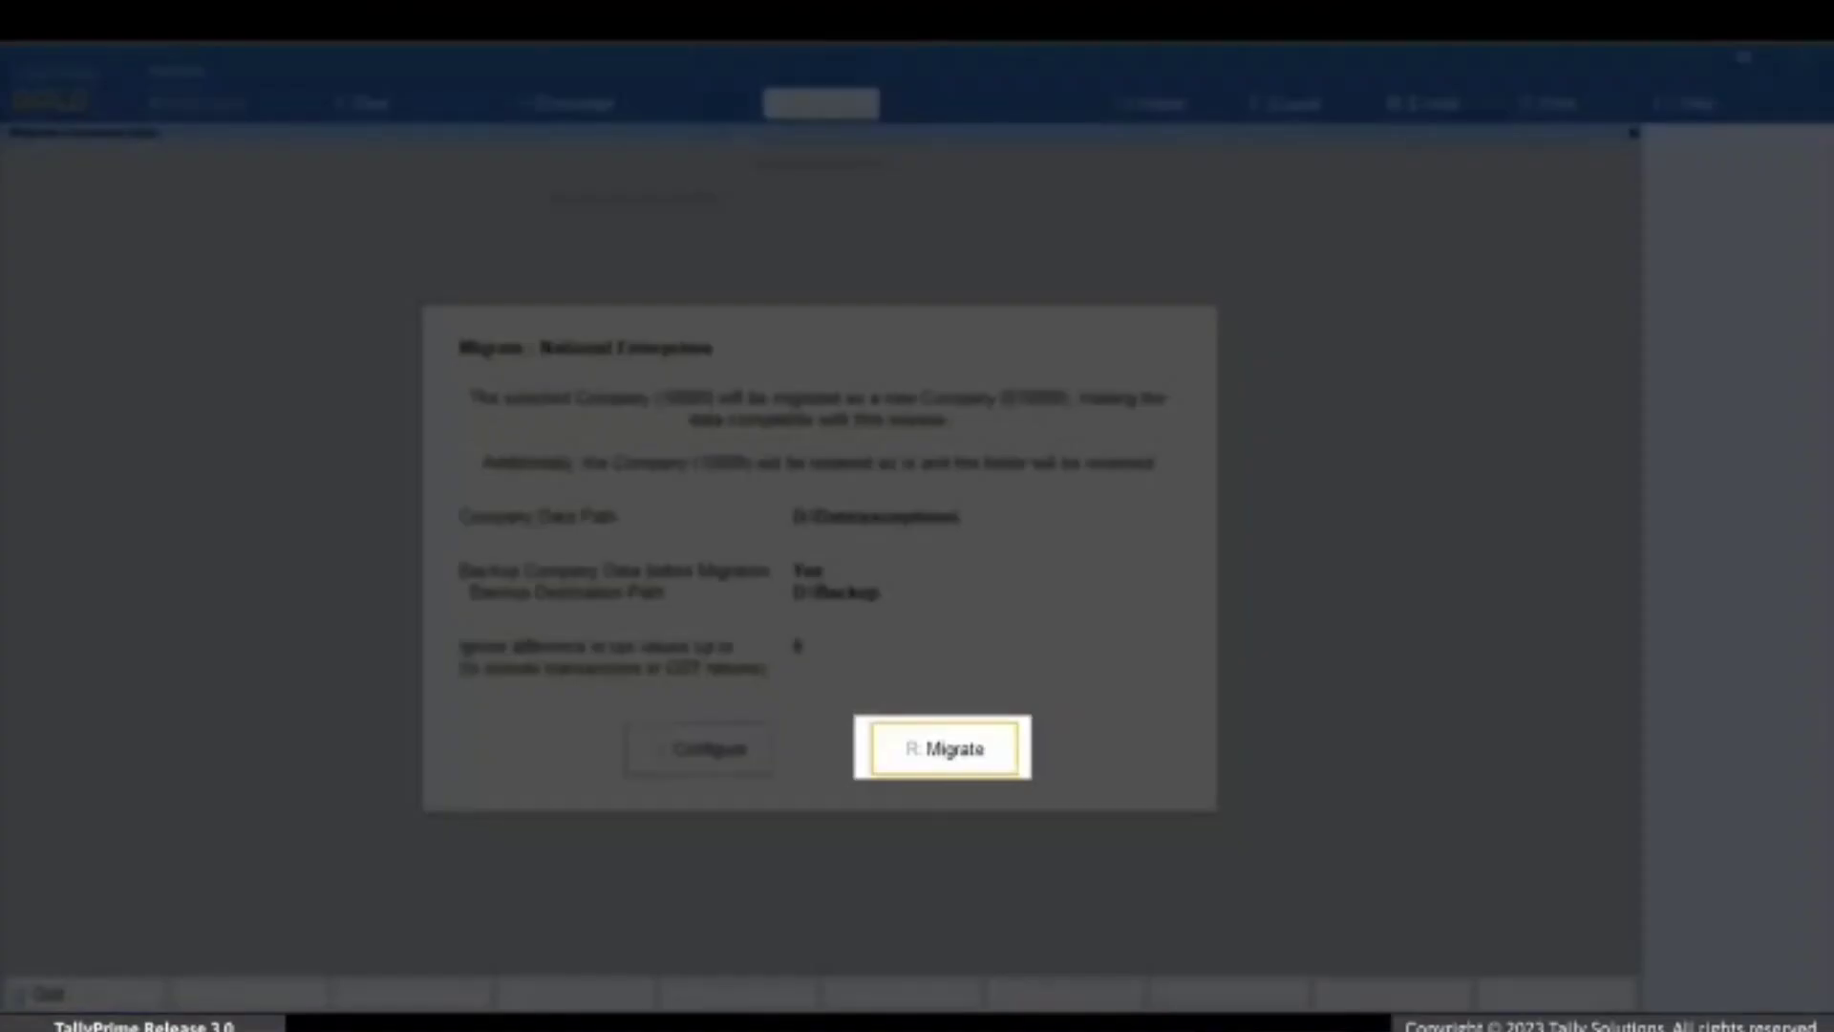
{"action": "key", "text": "r"}
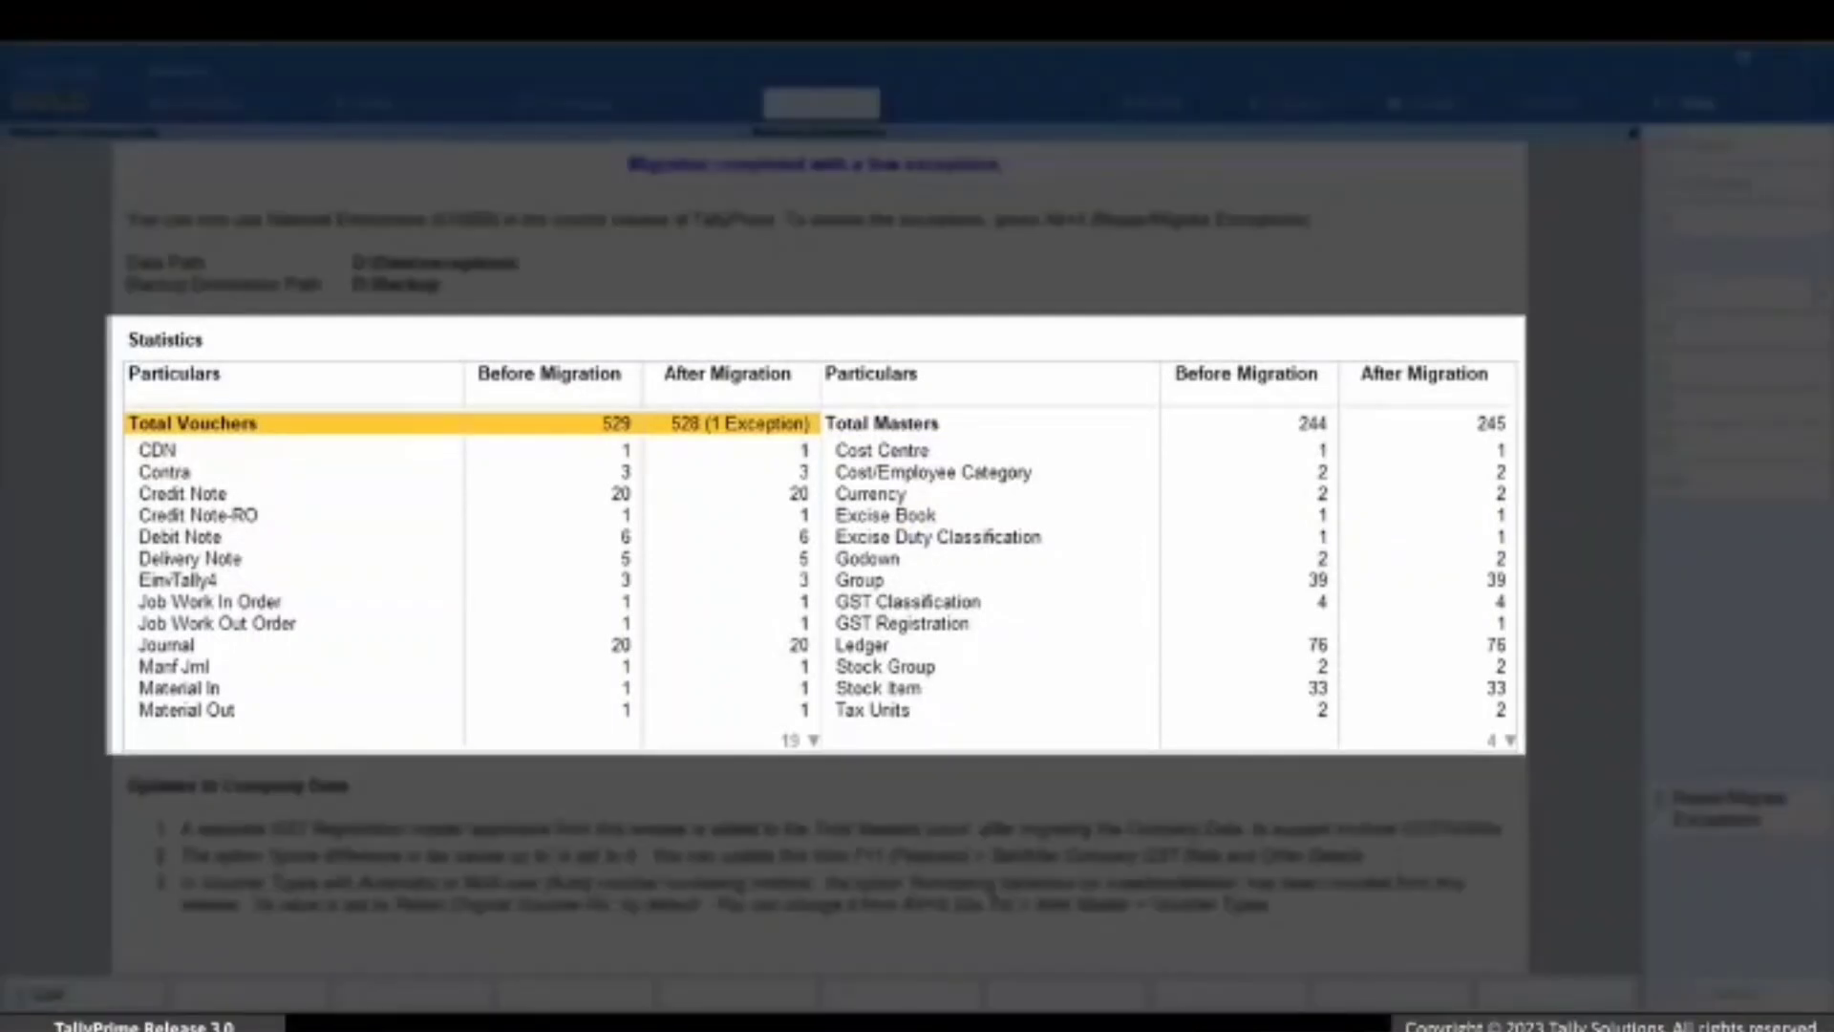
- Examine the voucher counts before and after migration for each voucher type, down to Sales
{"action": "key", "text": "Down"}
{"action": "key", "text": "Down"}
{"action": "key", "text": "Down"}
{"action": "key", "text": "Down"}
{"action": "key", "text": "Down"}
{"action": "key", "text": "Down"}
{"action": "key", "text": "Down"}
{"action": "key", "text": "Down"}
{"action": "key", "text": "Down"}
{"action": "key", "text": "Down"}
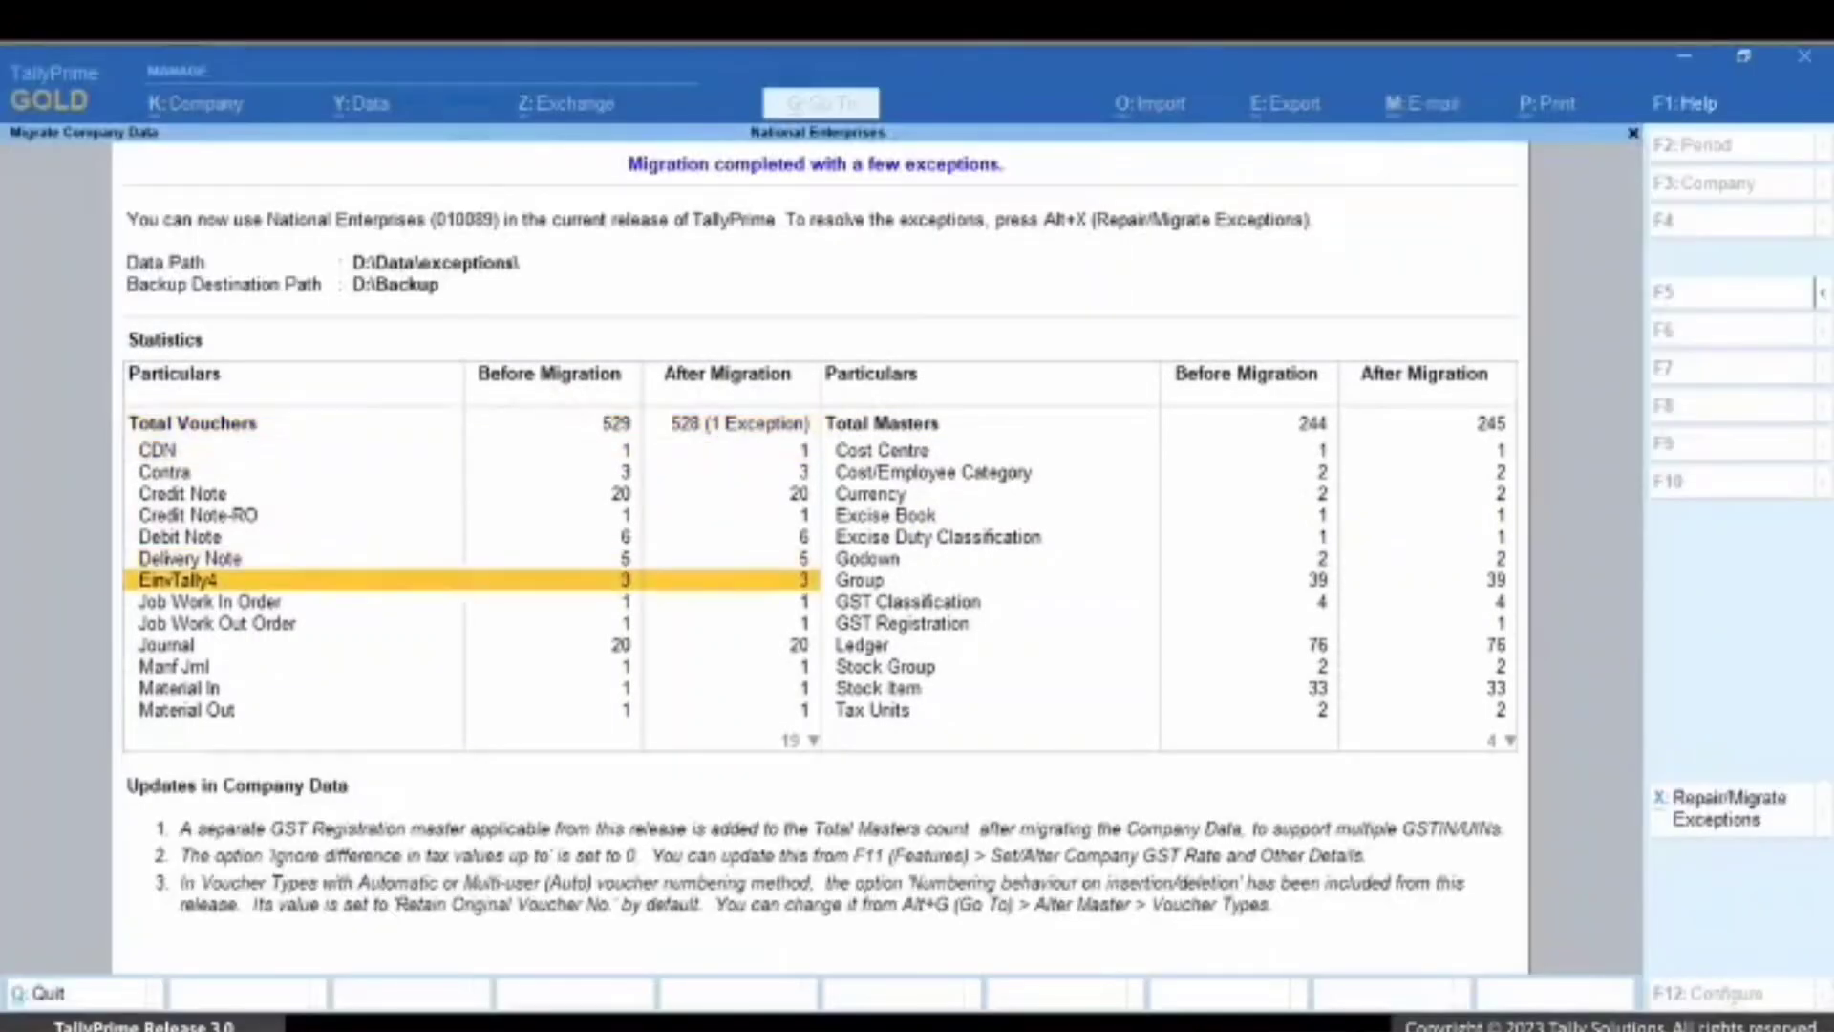
{"action": "key", "text": "Down"}
{"action": "key", "text": "Down"}
{"action": "key", "text": "Down"}
{"action": "key", "text": "Down"}
{"action": "key", "text": "Down"}
{"action": "key", "text": "Down"}
{"action": "key", "text": "Down"}
{"action": "key", "text": "Down"}
{"action": "key", "text": "Down"}
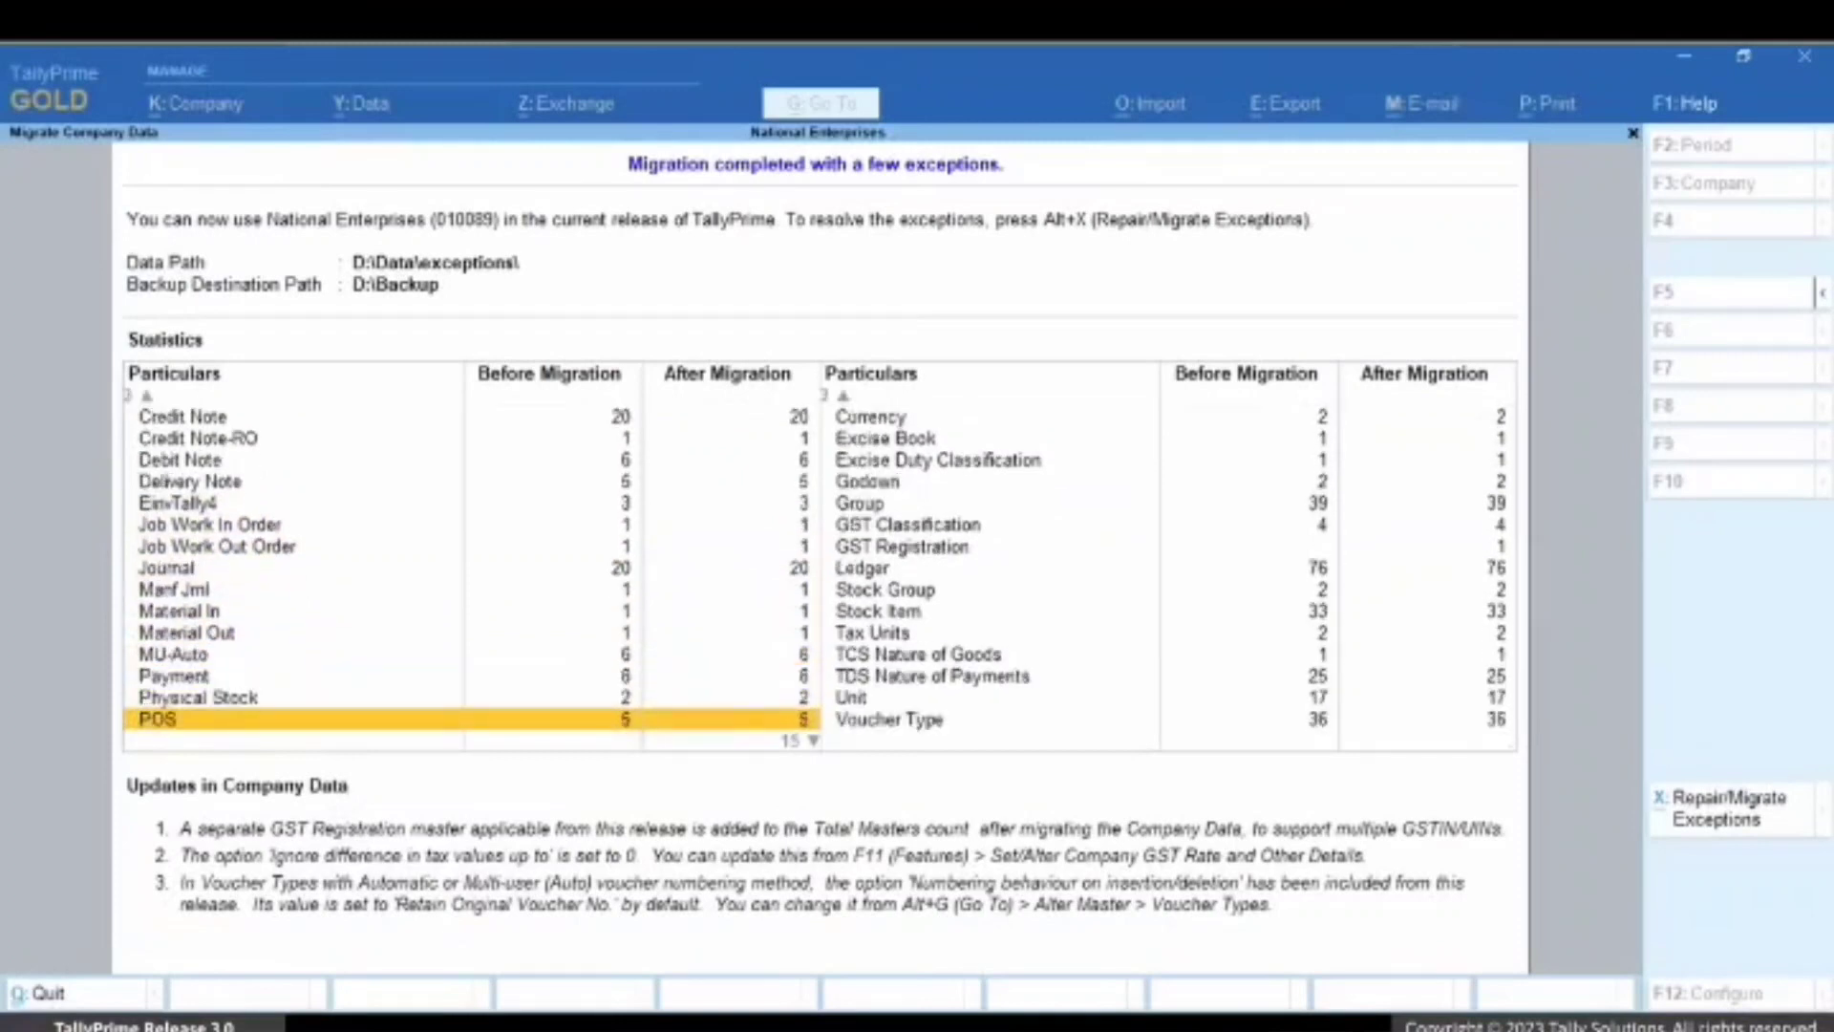
{"action": "key", "text": "Down"}
{"action": "key", "text": "Down"}
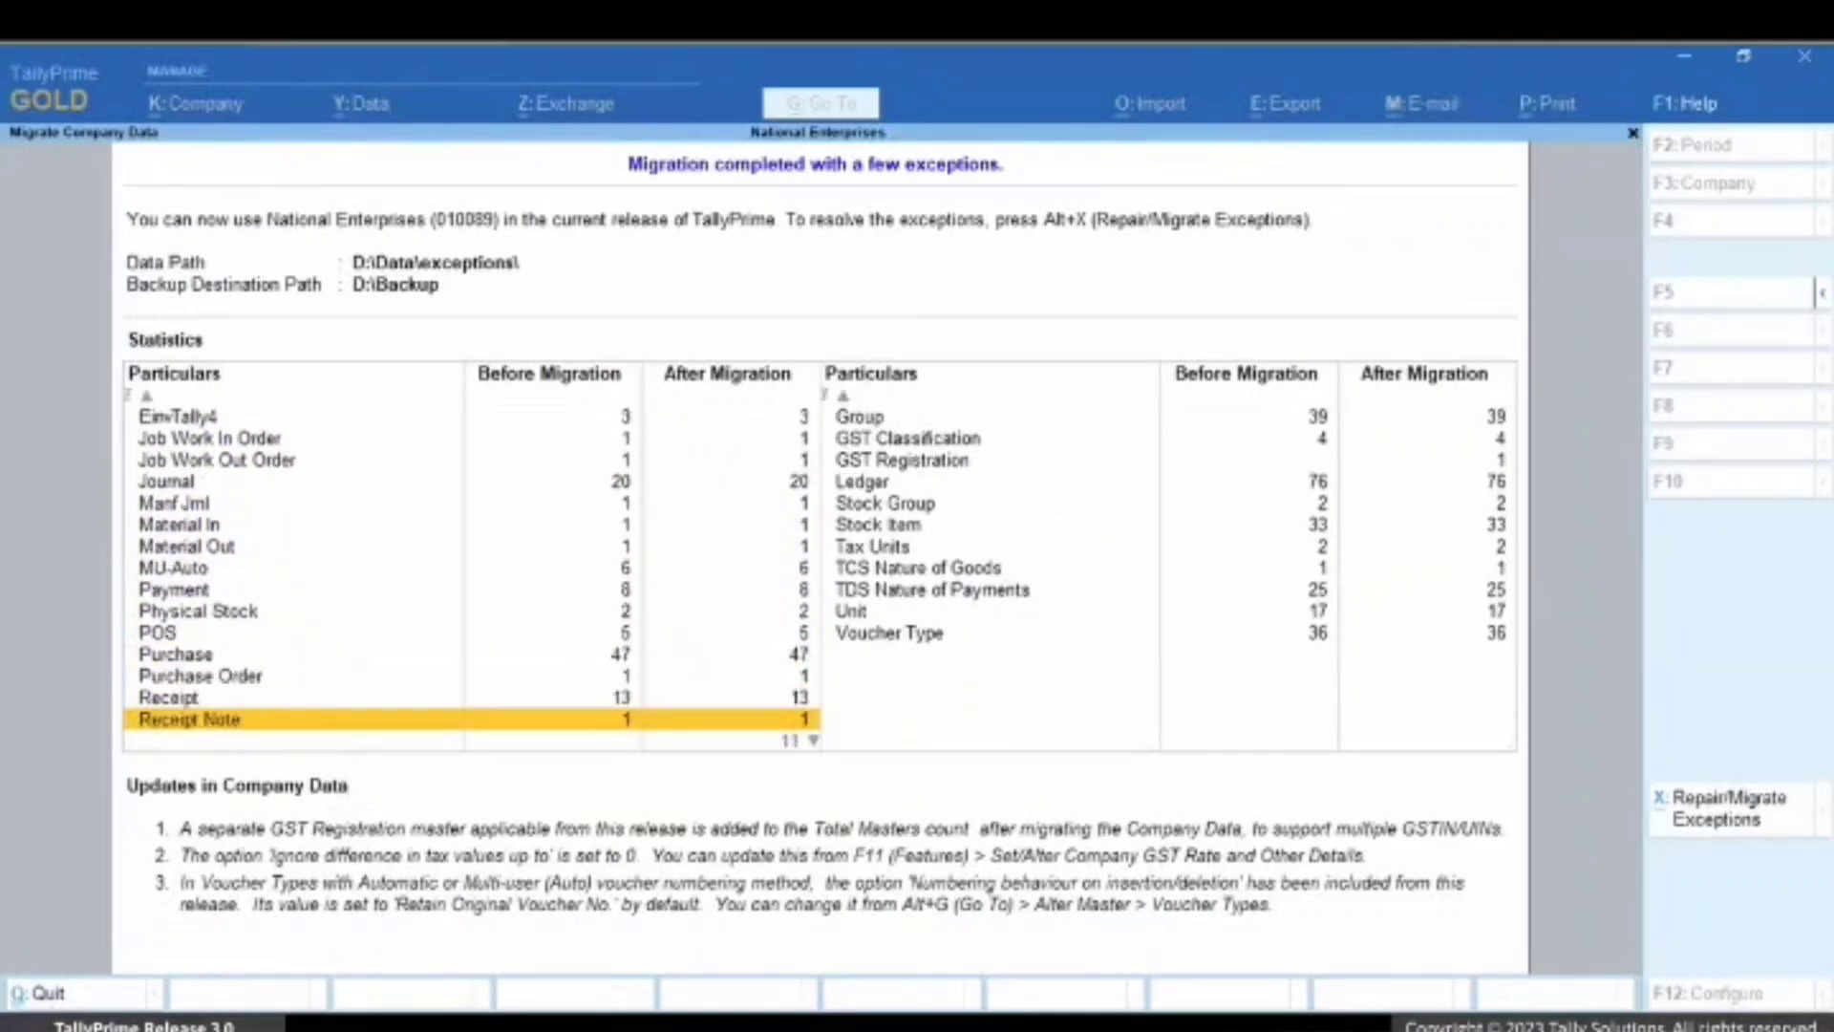
{"action": "key", "text": "Down"}
{"action": "key", "text": "Down"}
{"action": "key", "text": "Down"}
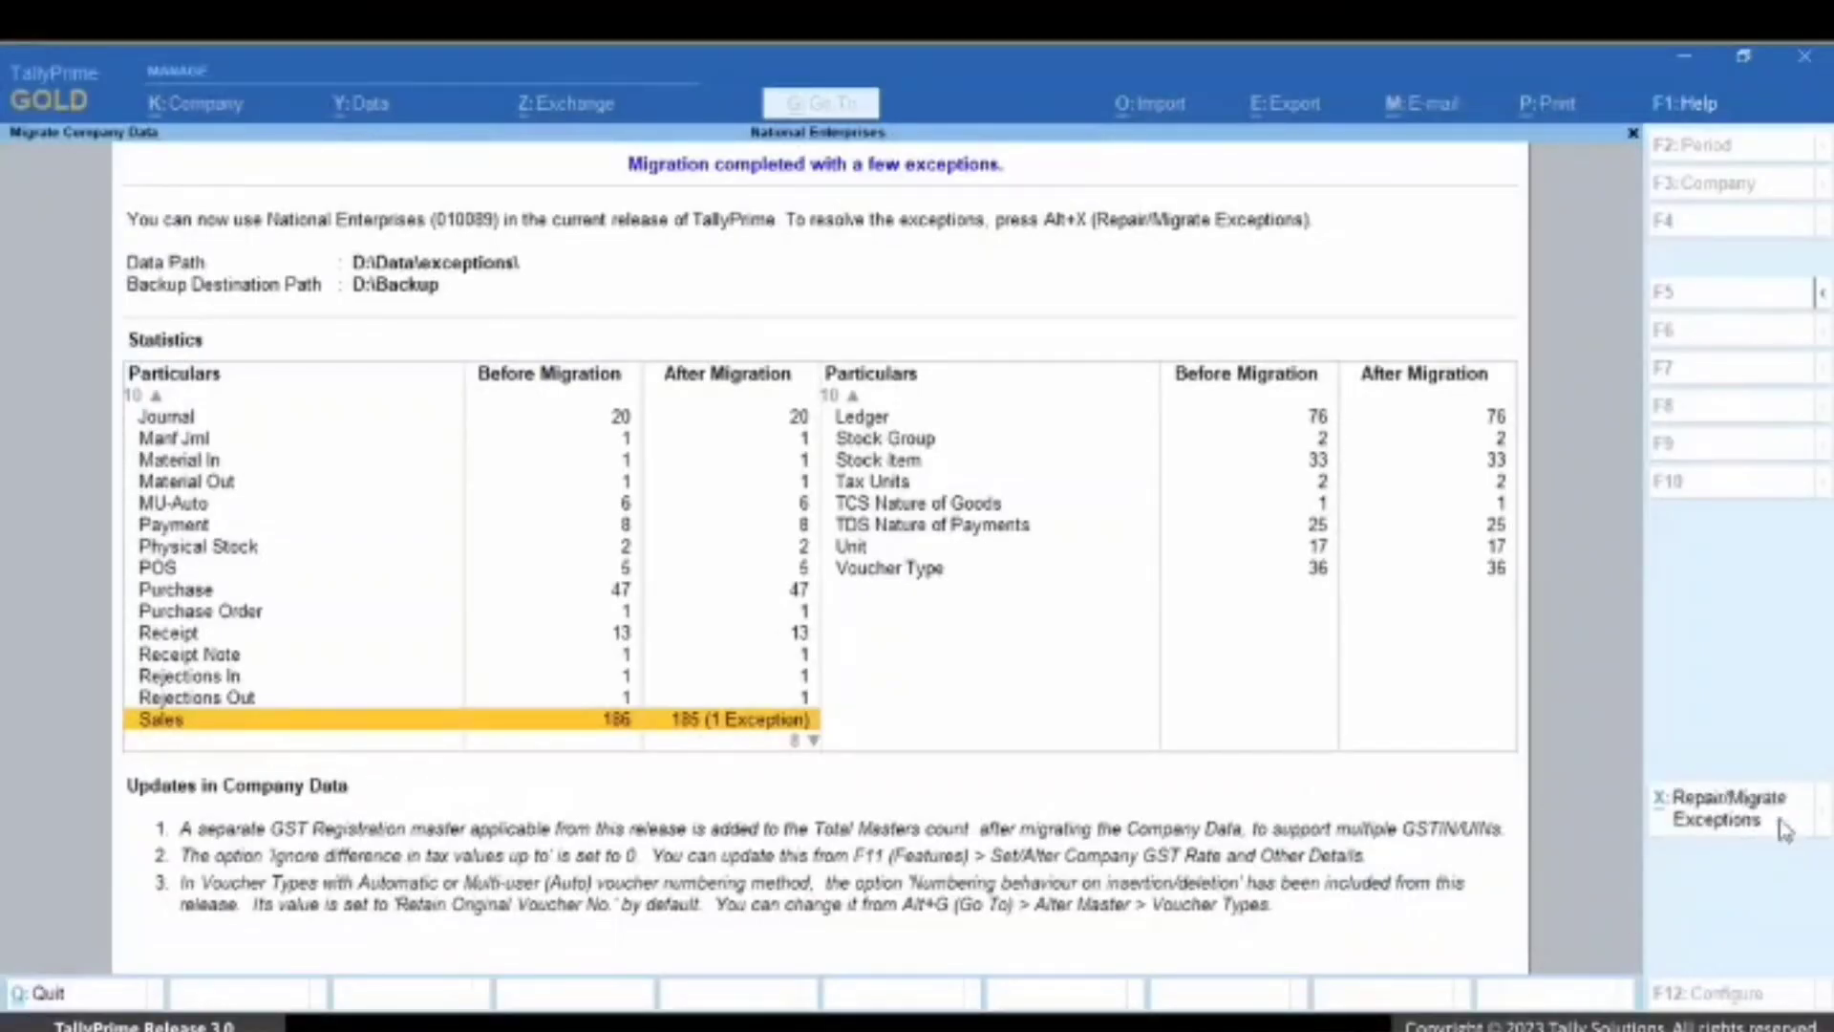
- Open the repair/migrate exceptions report and drill into the Sales vouchers dated earlier than the financial year beginning
{"action": "left_click", "coordinate": [1784, 830]}
{"action": "key", "text": "Down"}
{"action": "key", "text": "Return"}
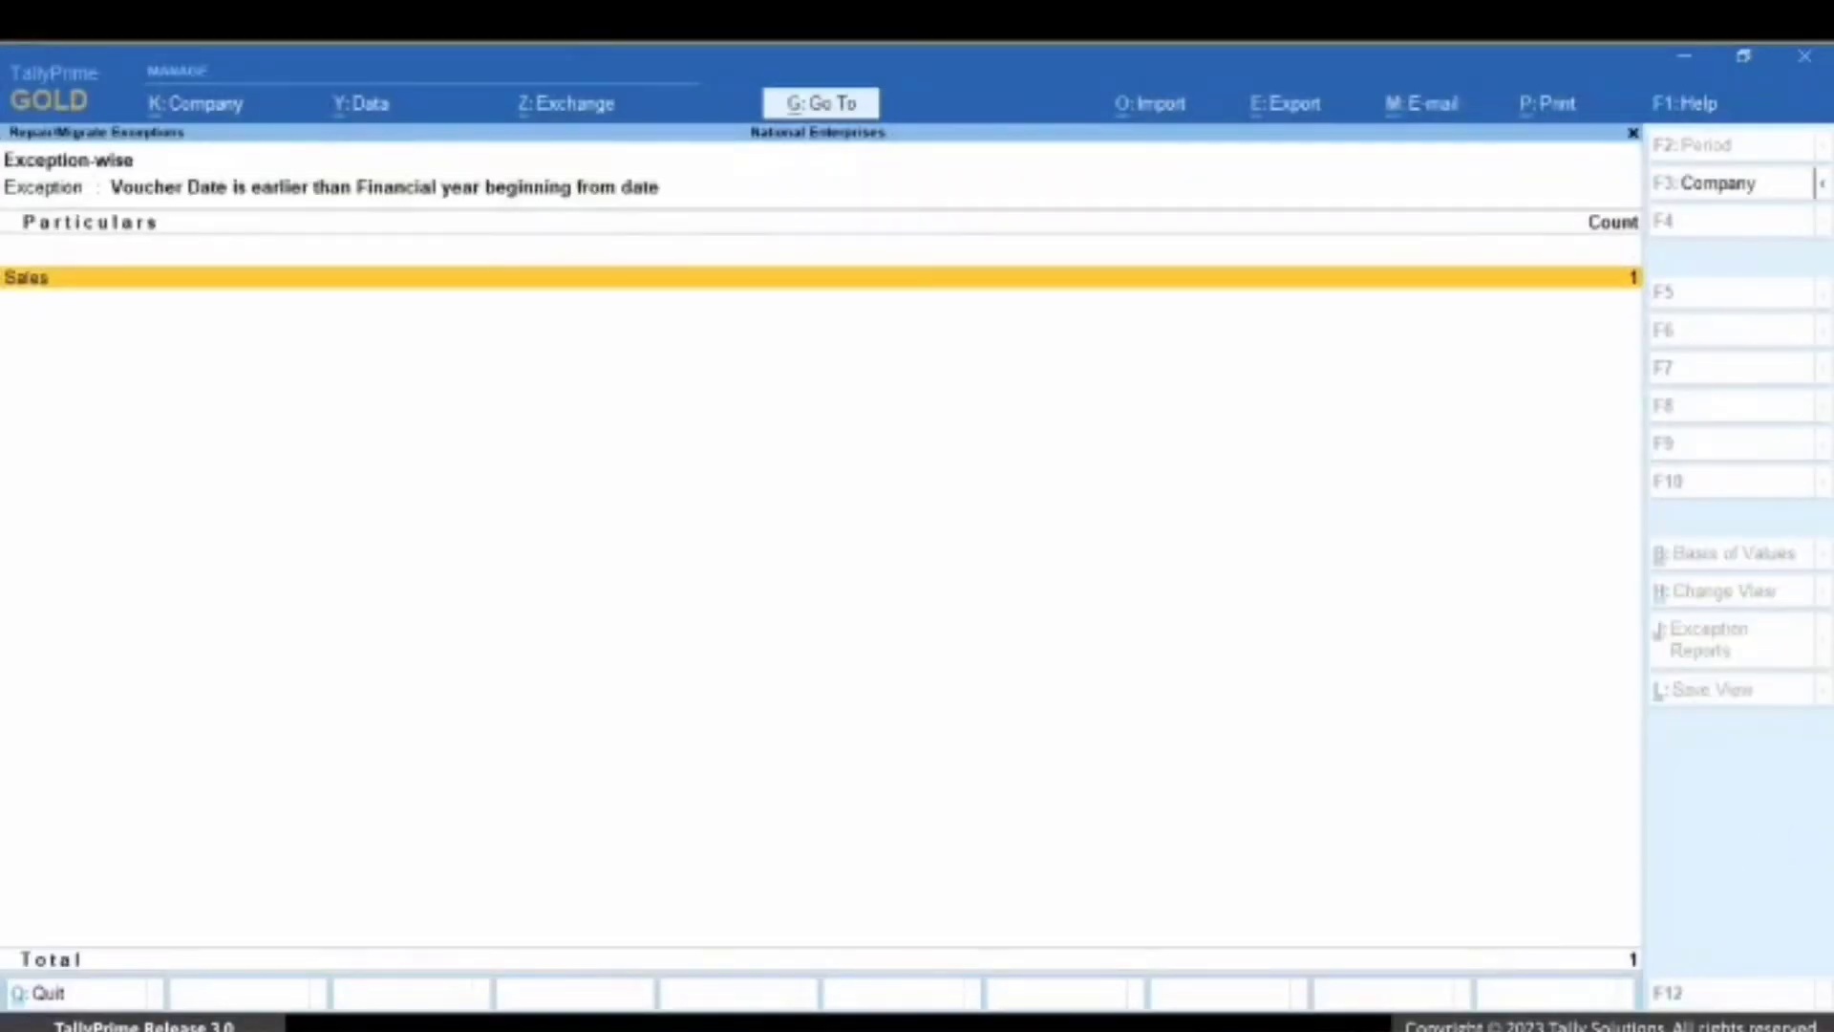
{"action": "key", "text": "Return"}
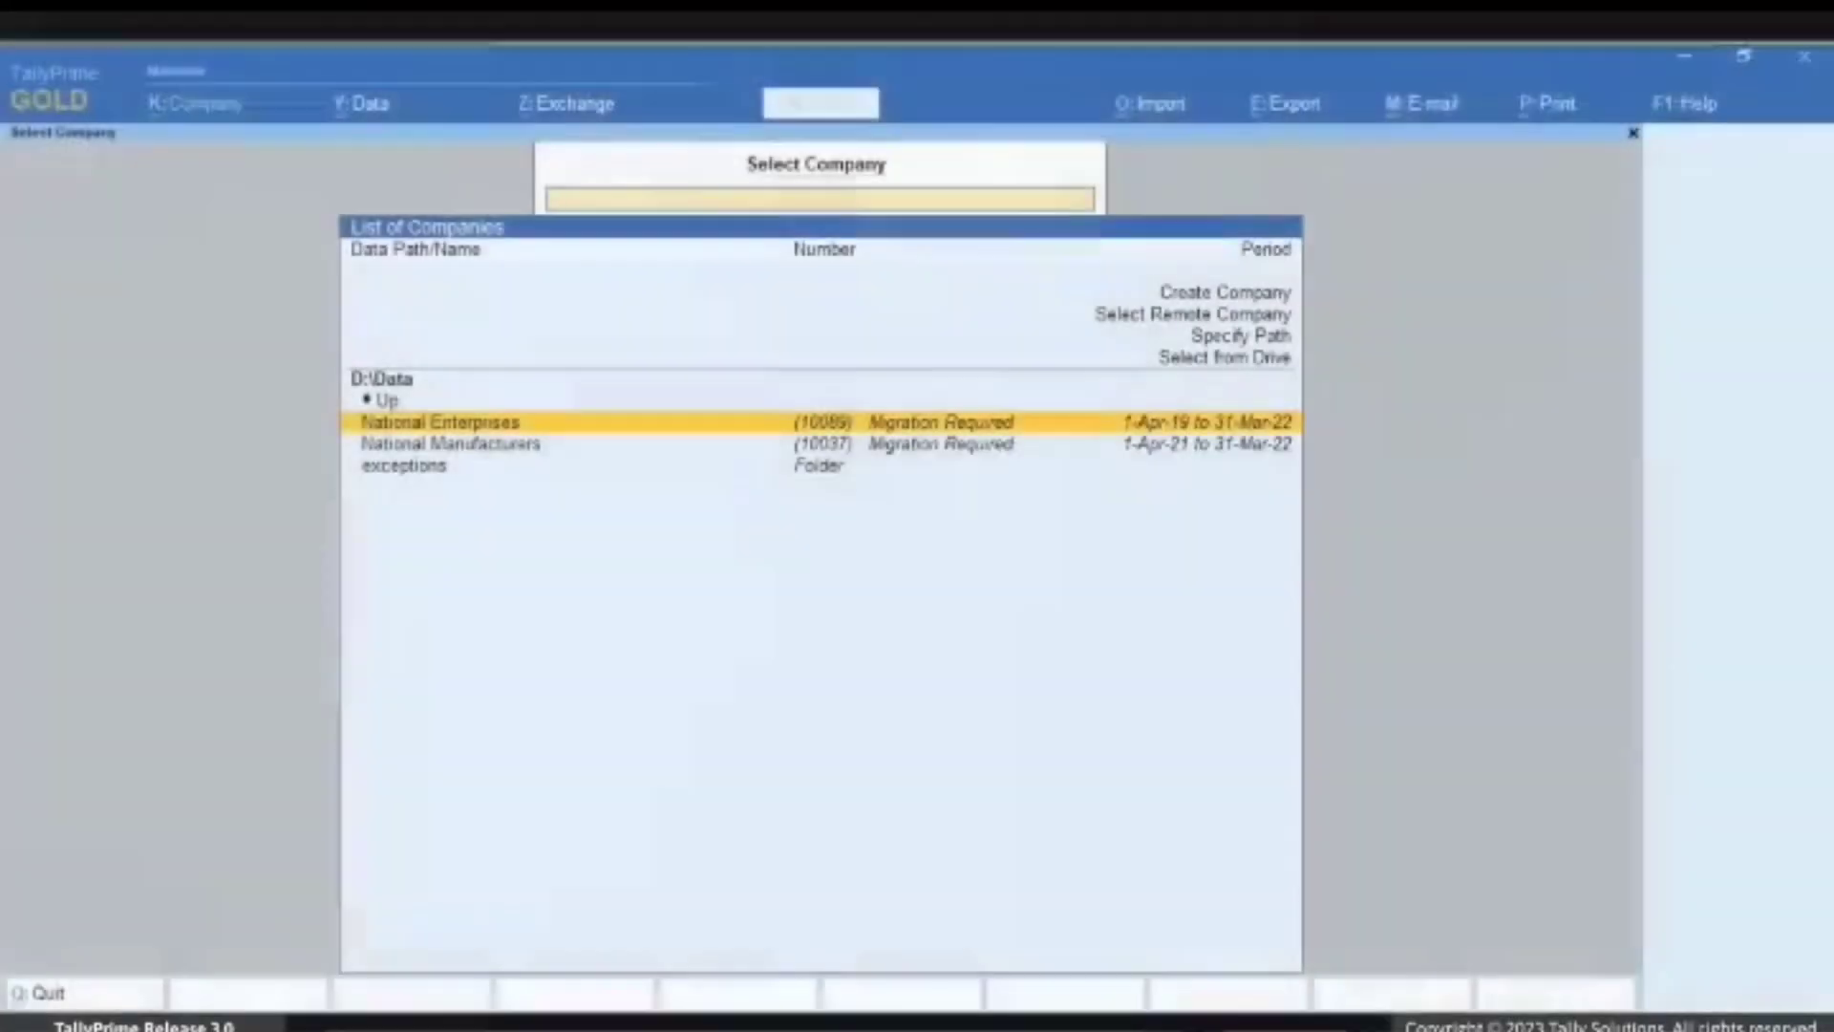
- Select National Manufacturers from D:\Data and log in with the company username and password
{"action": "left_click", "coordinate": [450, 443]}
{"action": "key", "text": "Return"}
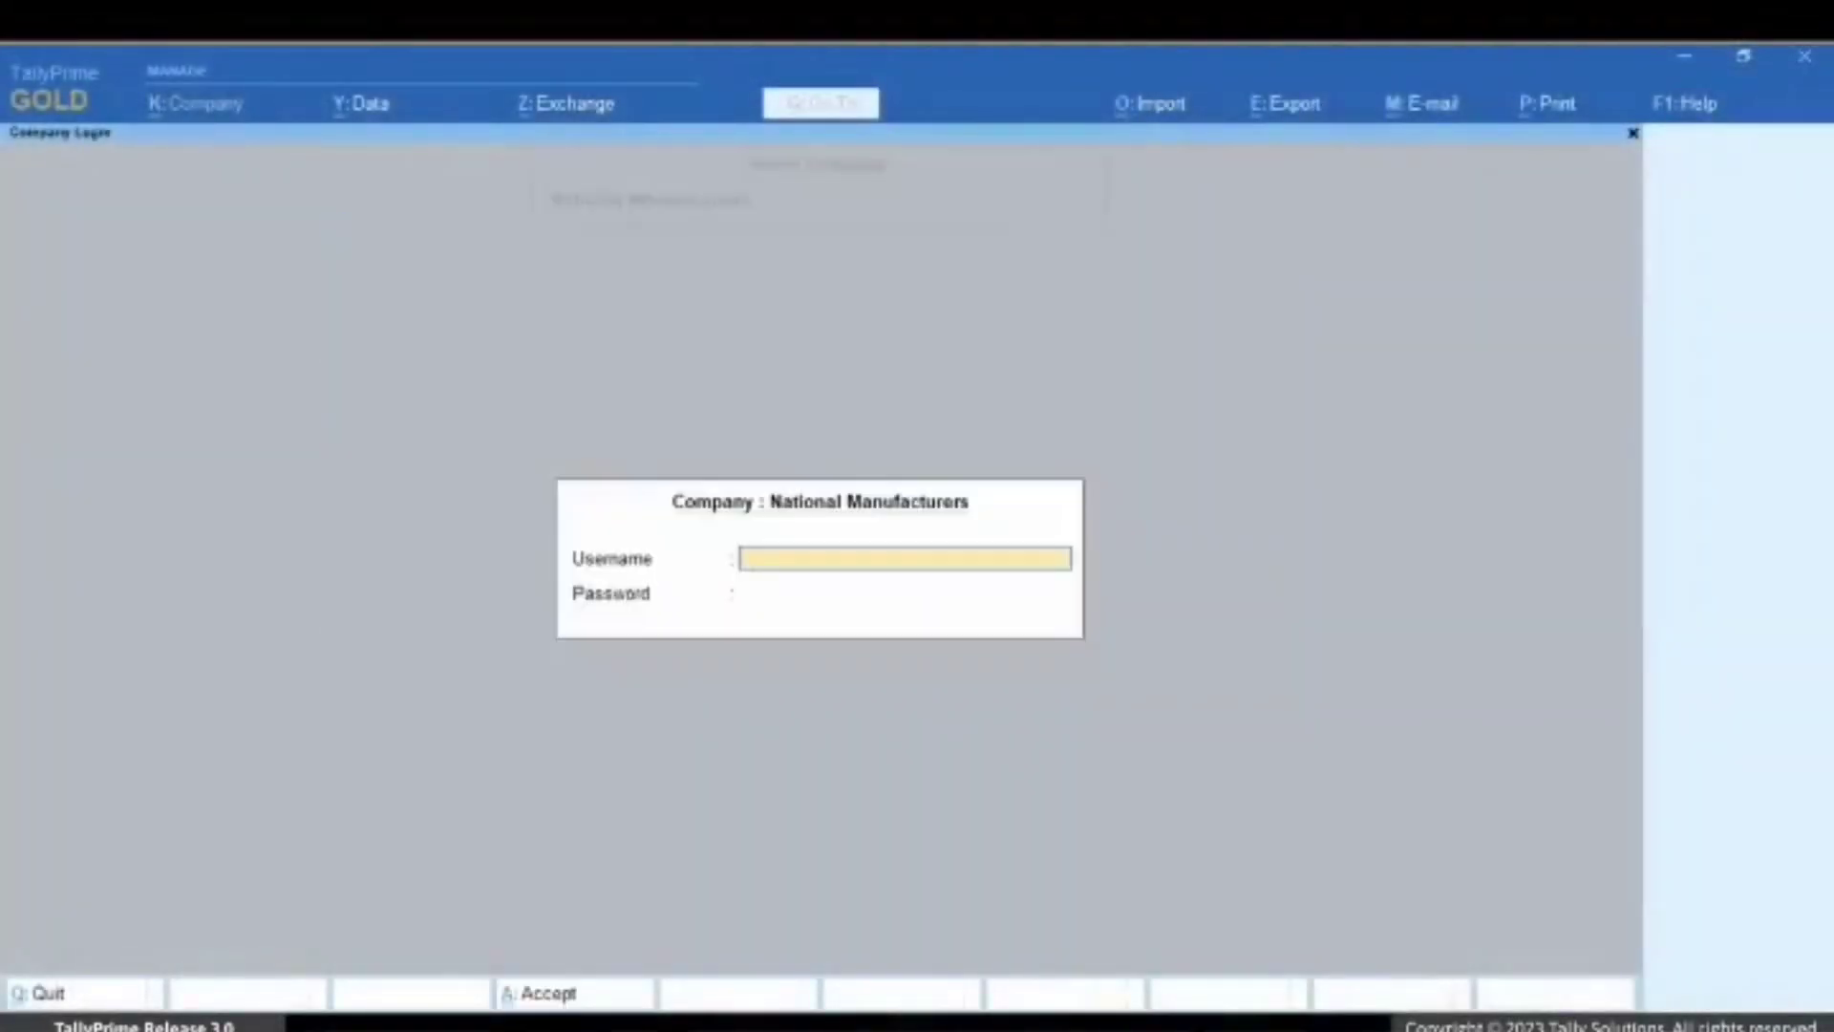
{"action": "type", "text": "a"}
{"action": "key", "text": "Return"}
{"action": "key", "text": "Return"}
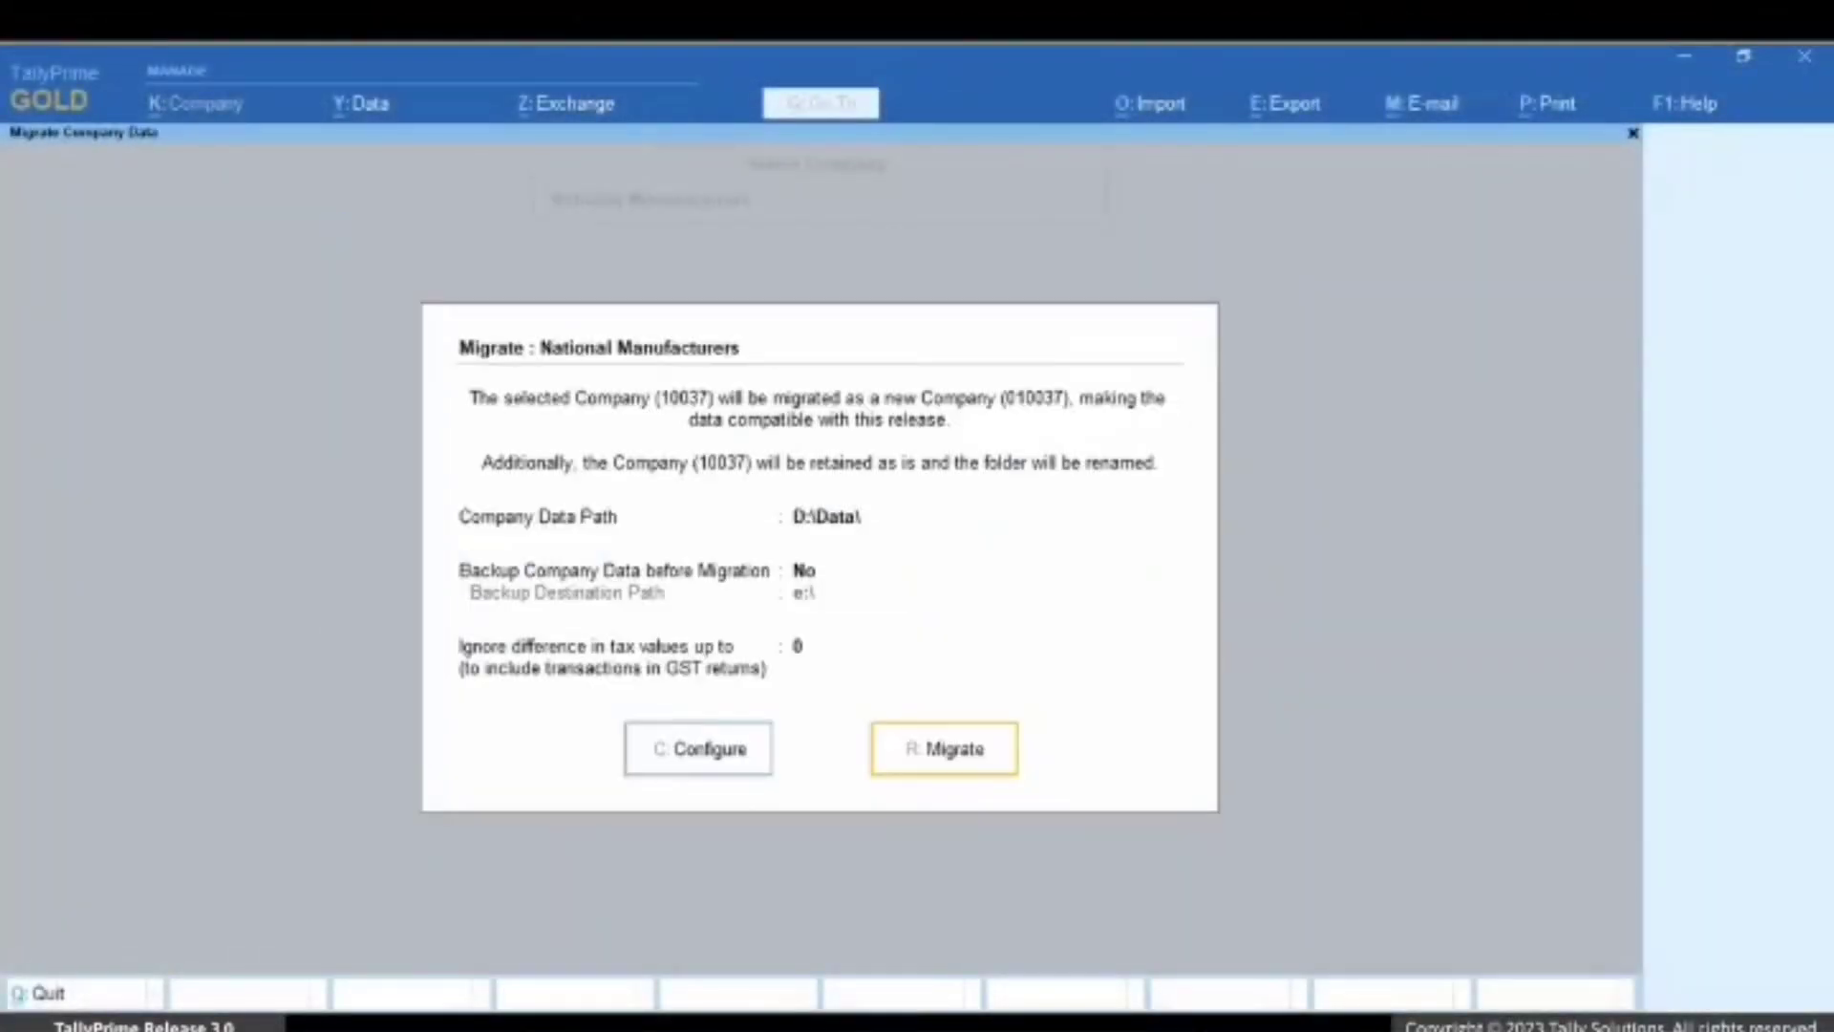
- Start migrating National Manufacturers without a backup and interrupt the migration partway
{"action": "key", "text": "Return"}
{"action": "key", "text": "Return"}
{"action": "key", "text": "Return"}
{"action": "key", "text": "Escape"}
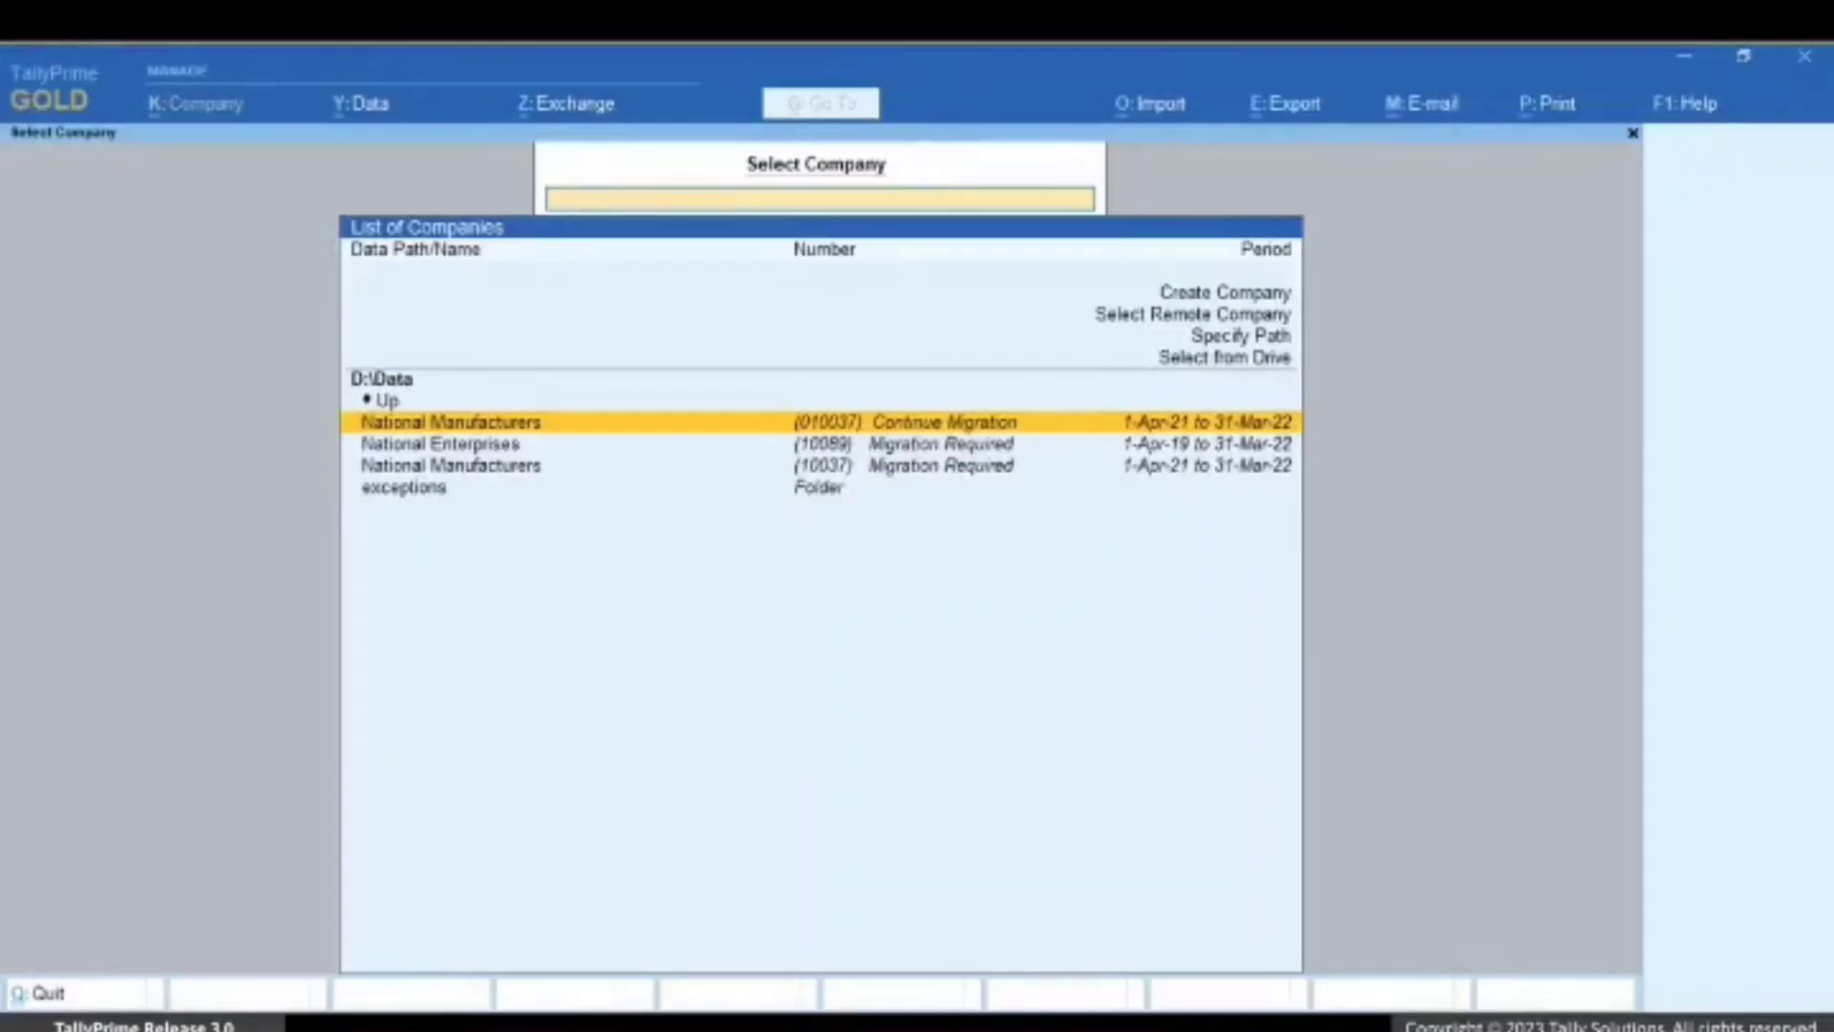
- Resume the interrupted National Manufacturers migration, entering the username and password, and confirm completing it
{"action": "key", "text": "Return"}
{"action": "type", "text": "a"}
{"action": "key", "text": "Return"}
{"action": "key", "text": "Return"}
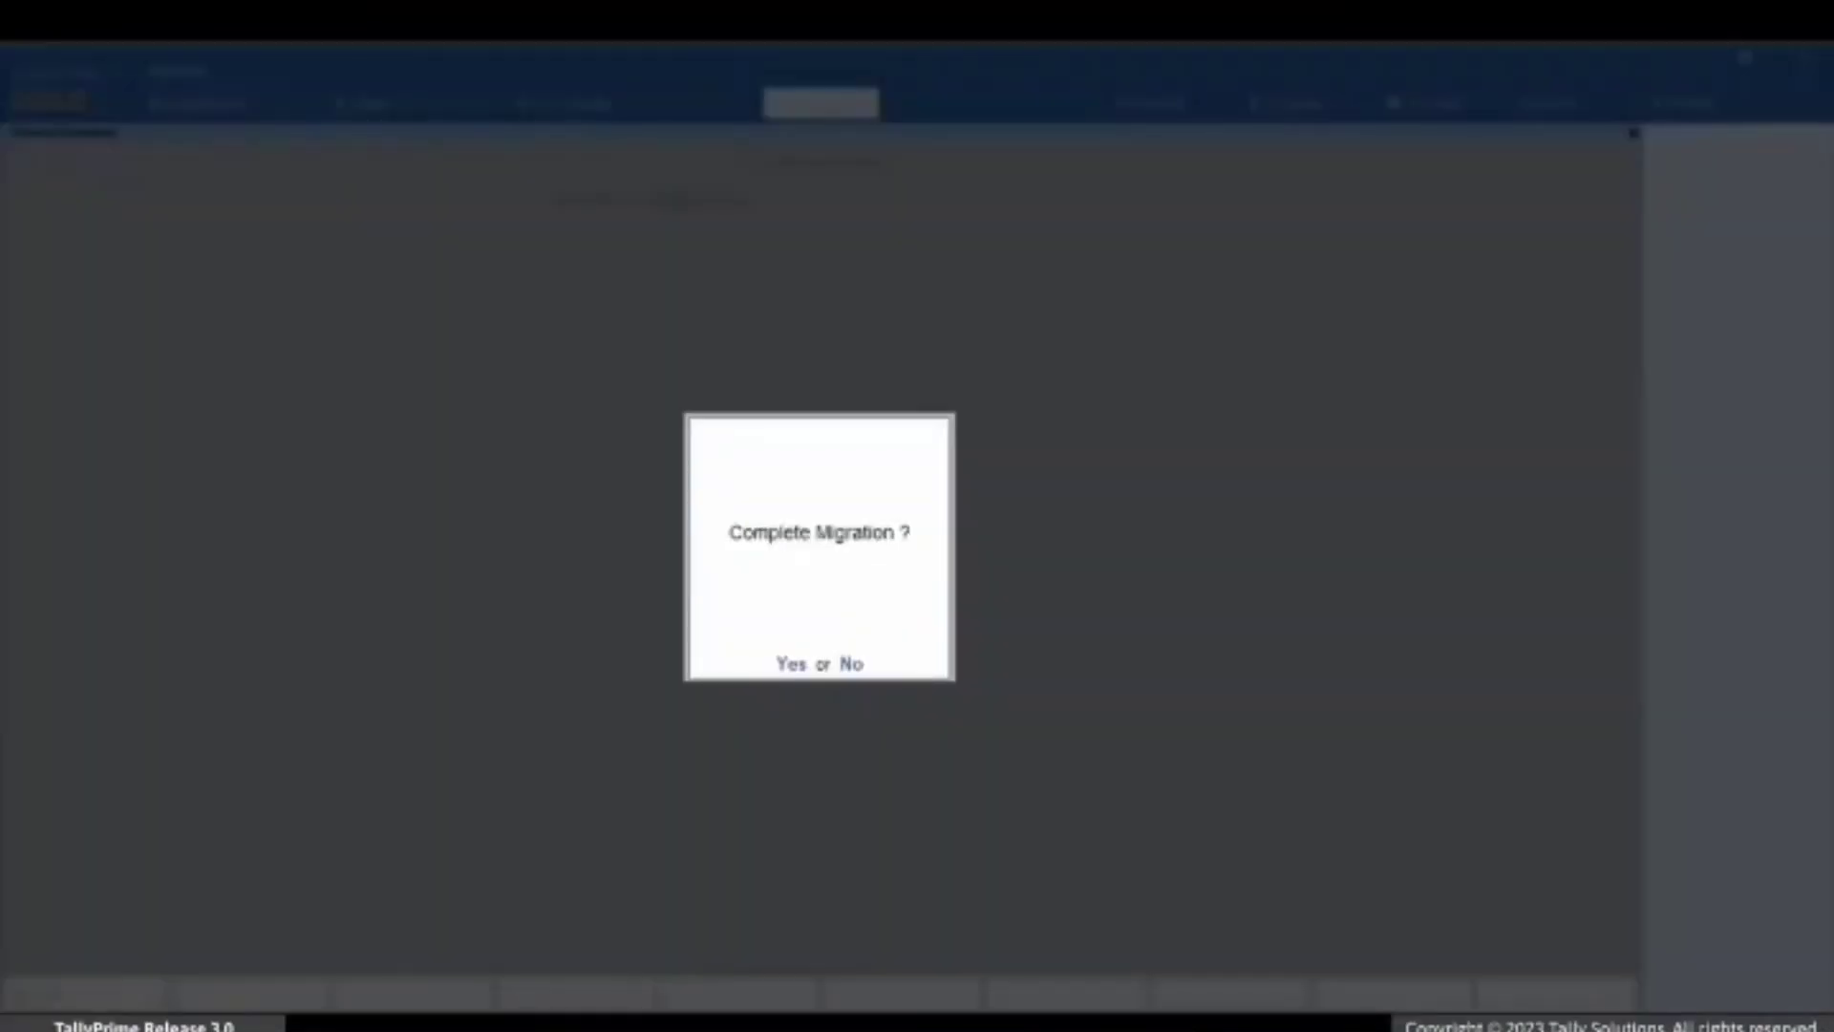
{"action": "key", "text": "y"}
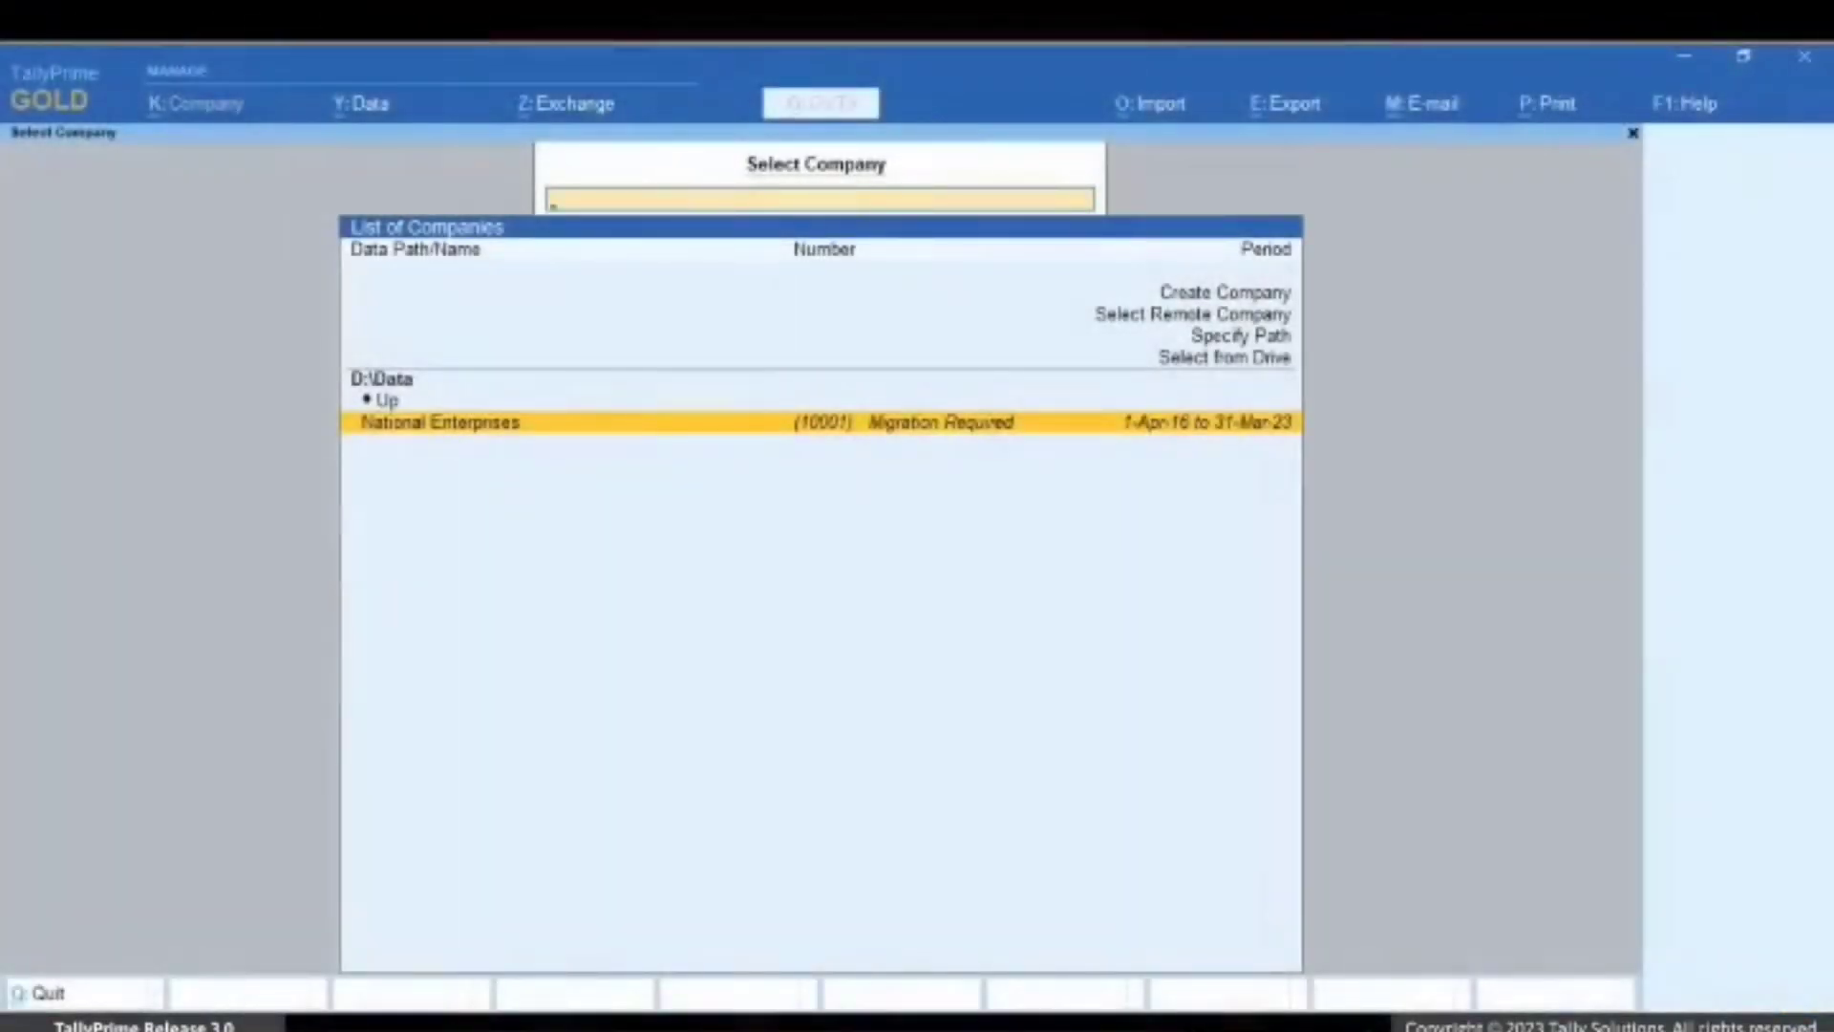
- Select National Enterprises from D:\Data and start its migration without a backup
{"action": "key", "text": "Return"}
{"action": "type", "text": "ational Enterprises"}
{"action": "key", "text": "Return"}
{"action": "key", "text": "Return"}
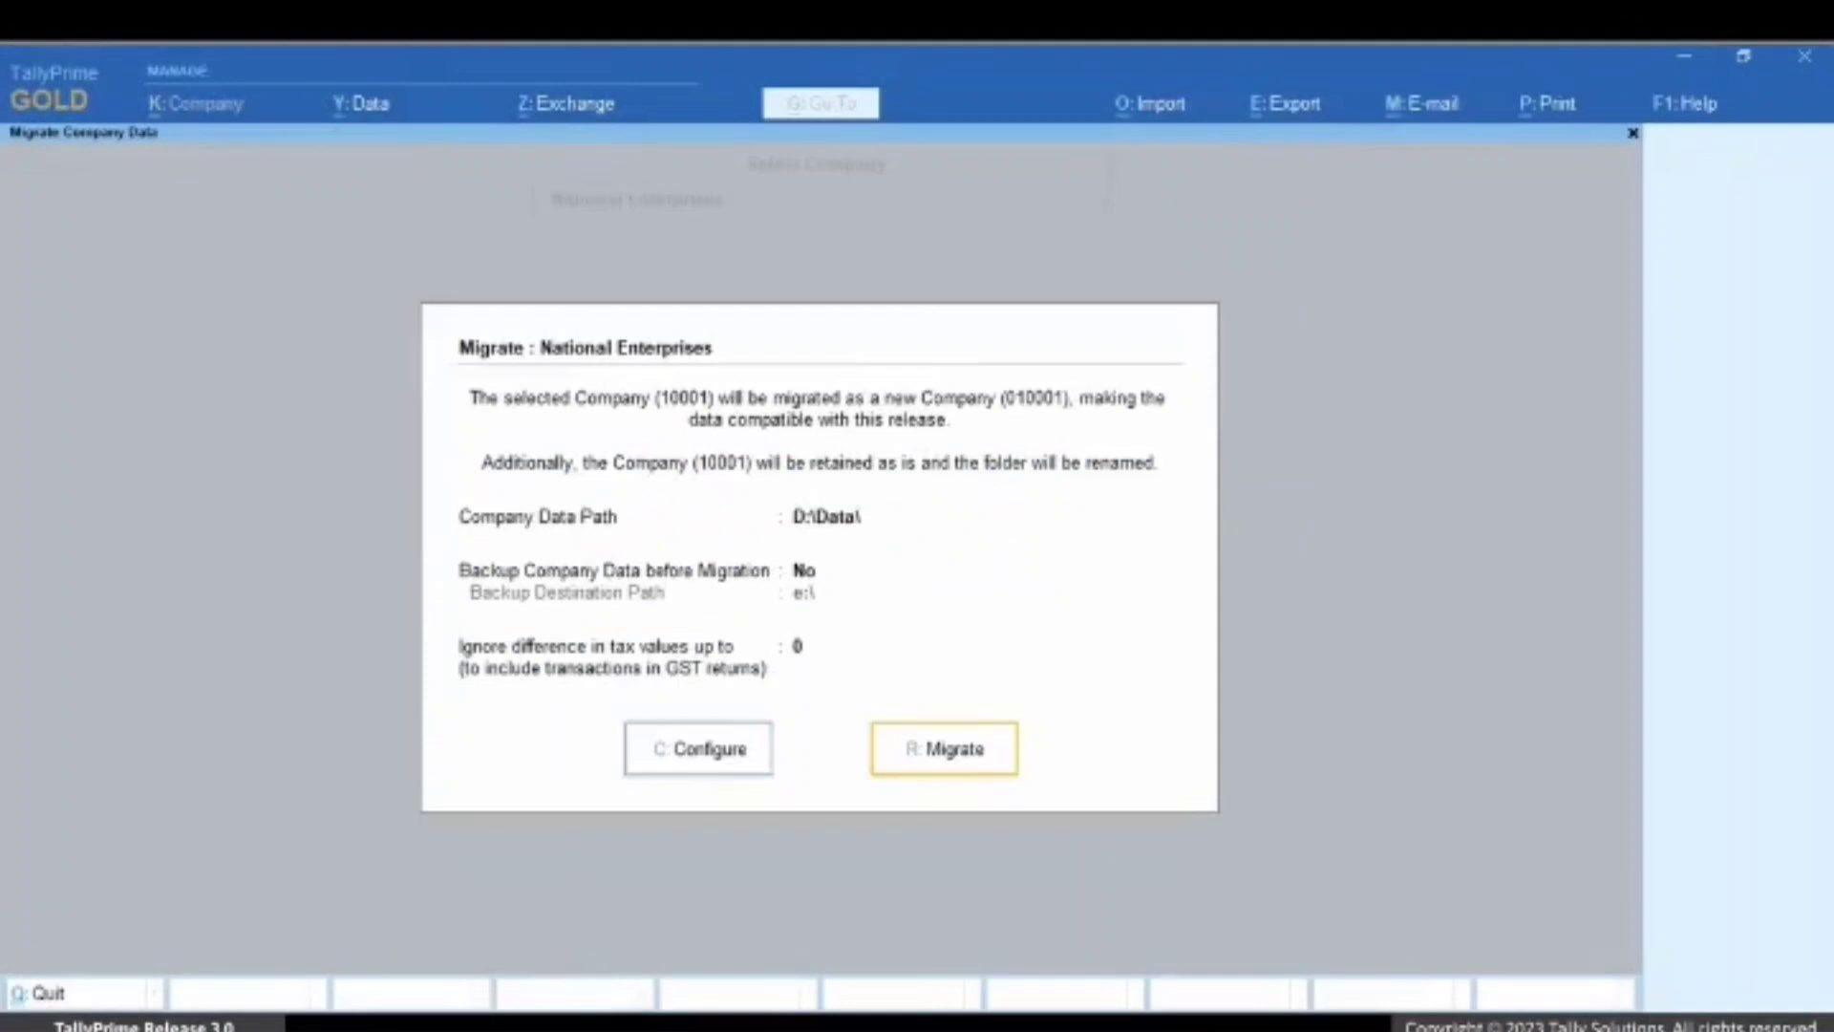
{"action": "key", "text": "Return"}
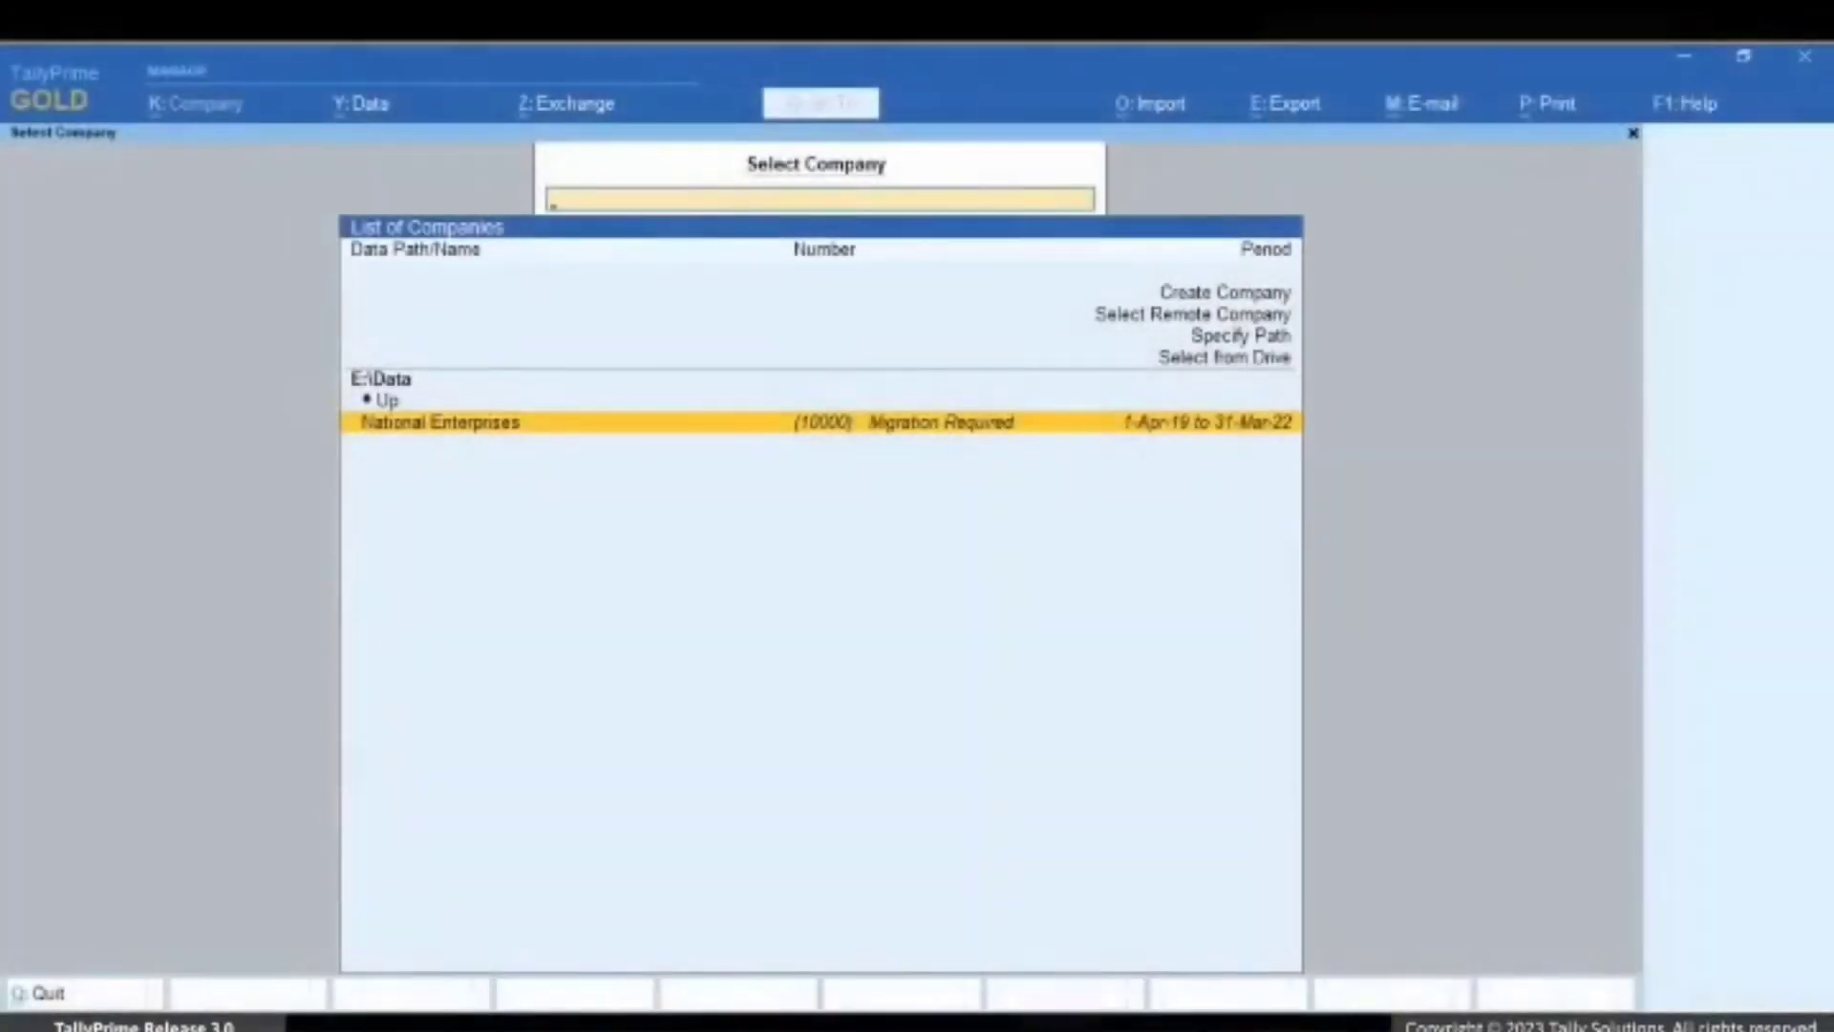
- Select National Enterprises from E:\Data, log in with the username and password, and try to migrate it without a backup
{"action": "key", "text": "Return"}
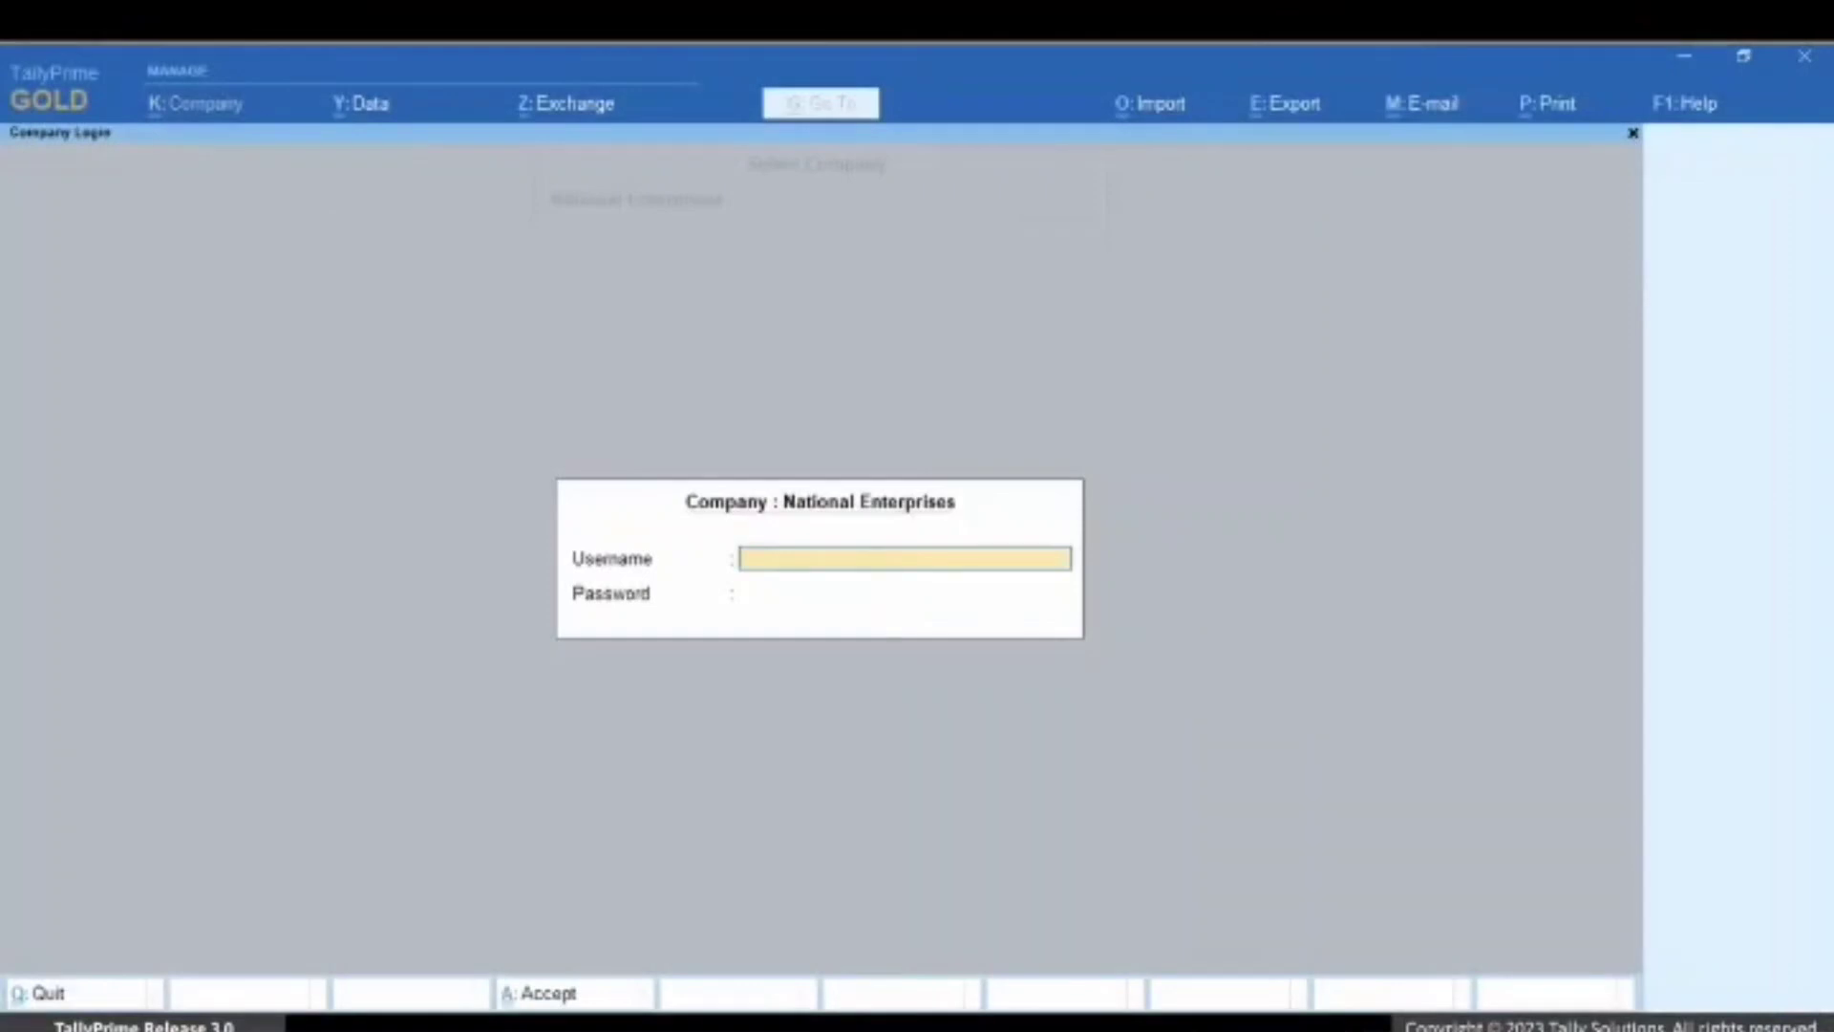
{"action": "type", "text": "a"}
{"action": "key", "text": "Return"}
{"action": "key", "text": "Return"}
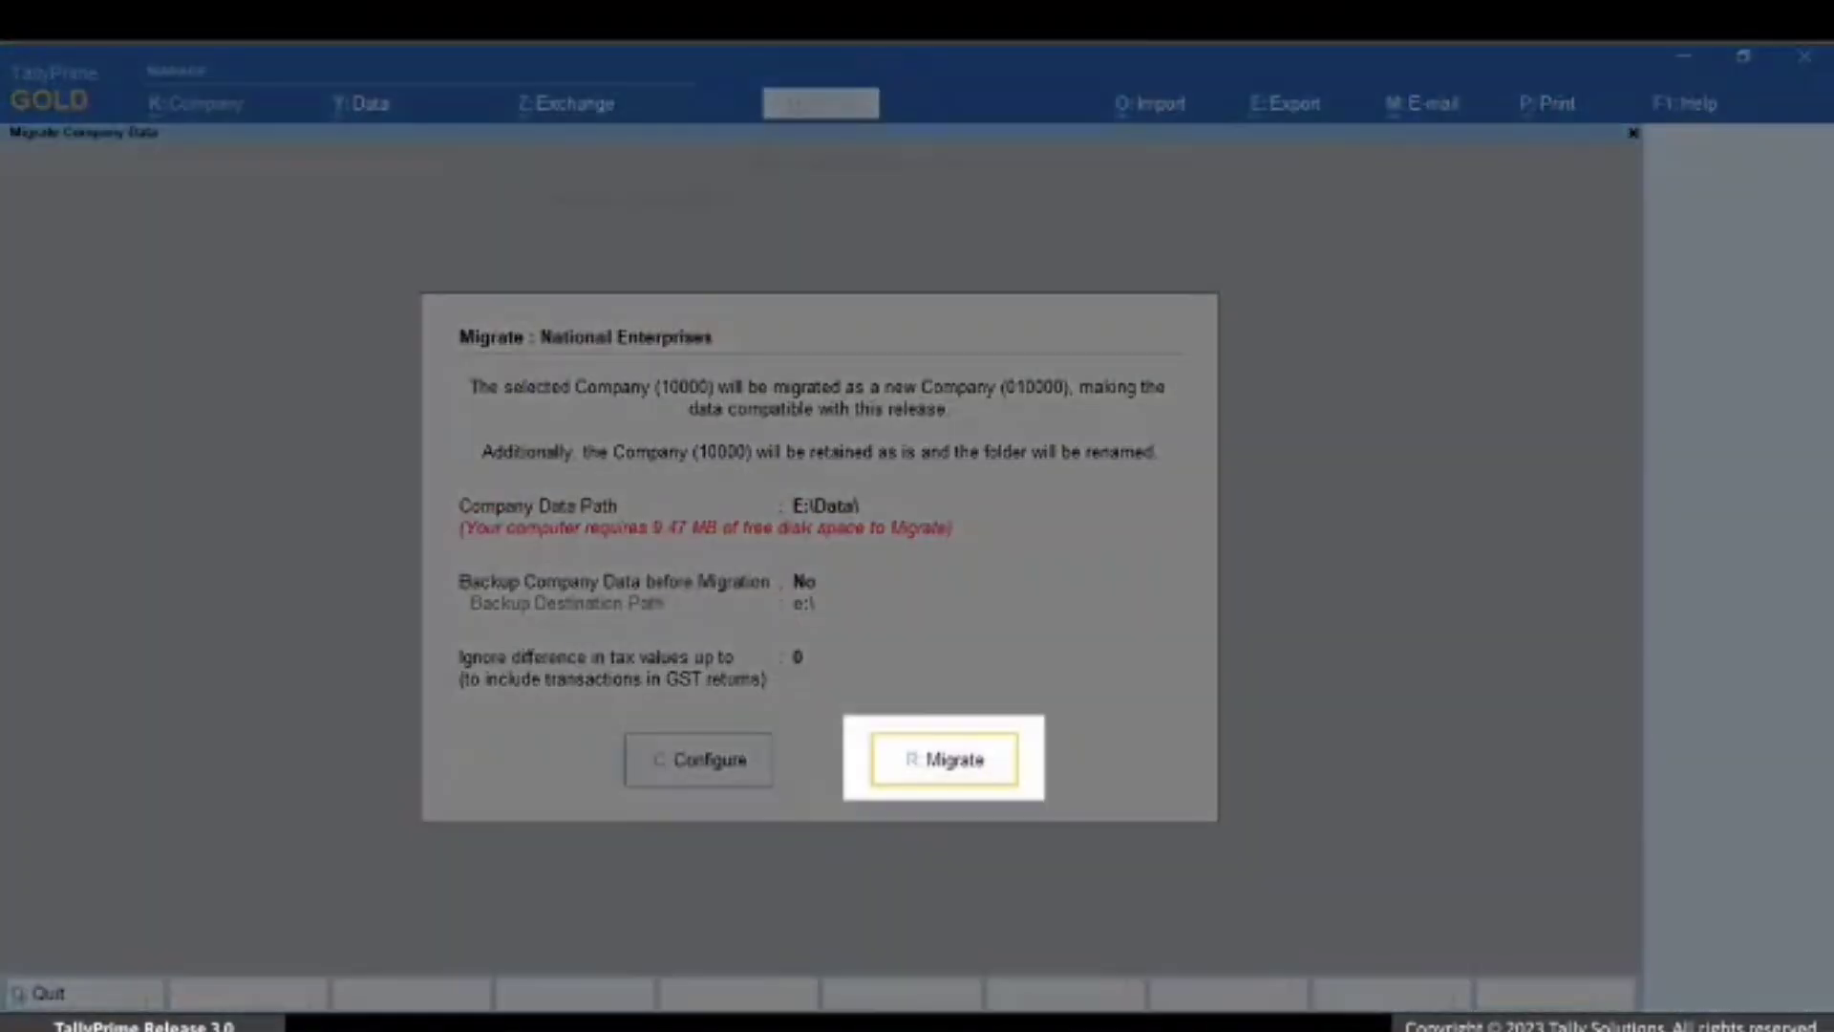
{"action": "key", "text": "r"}
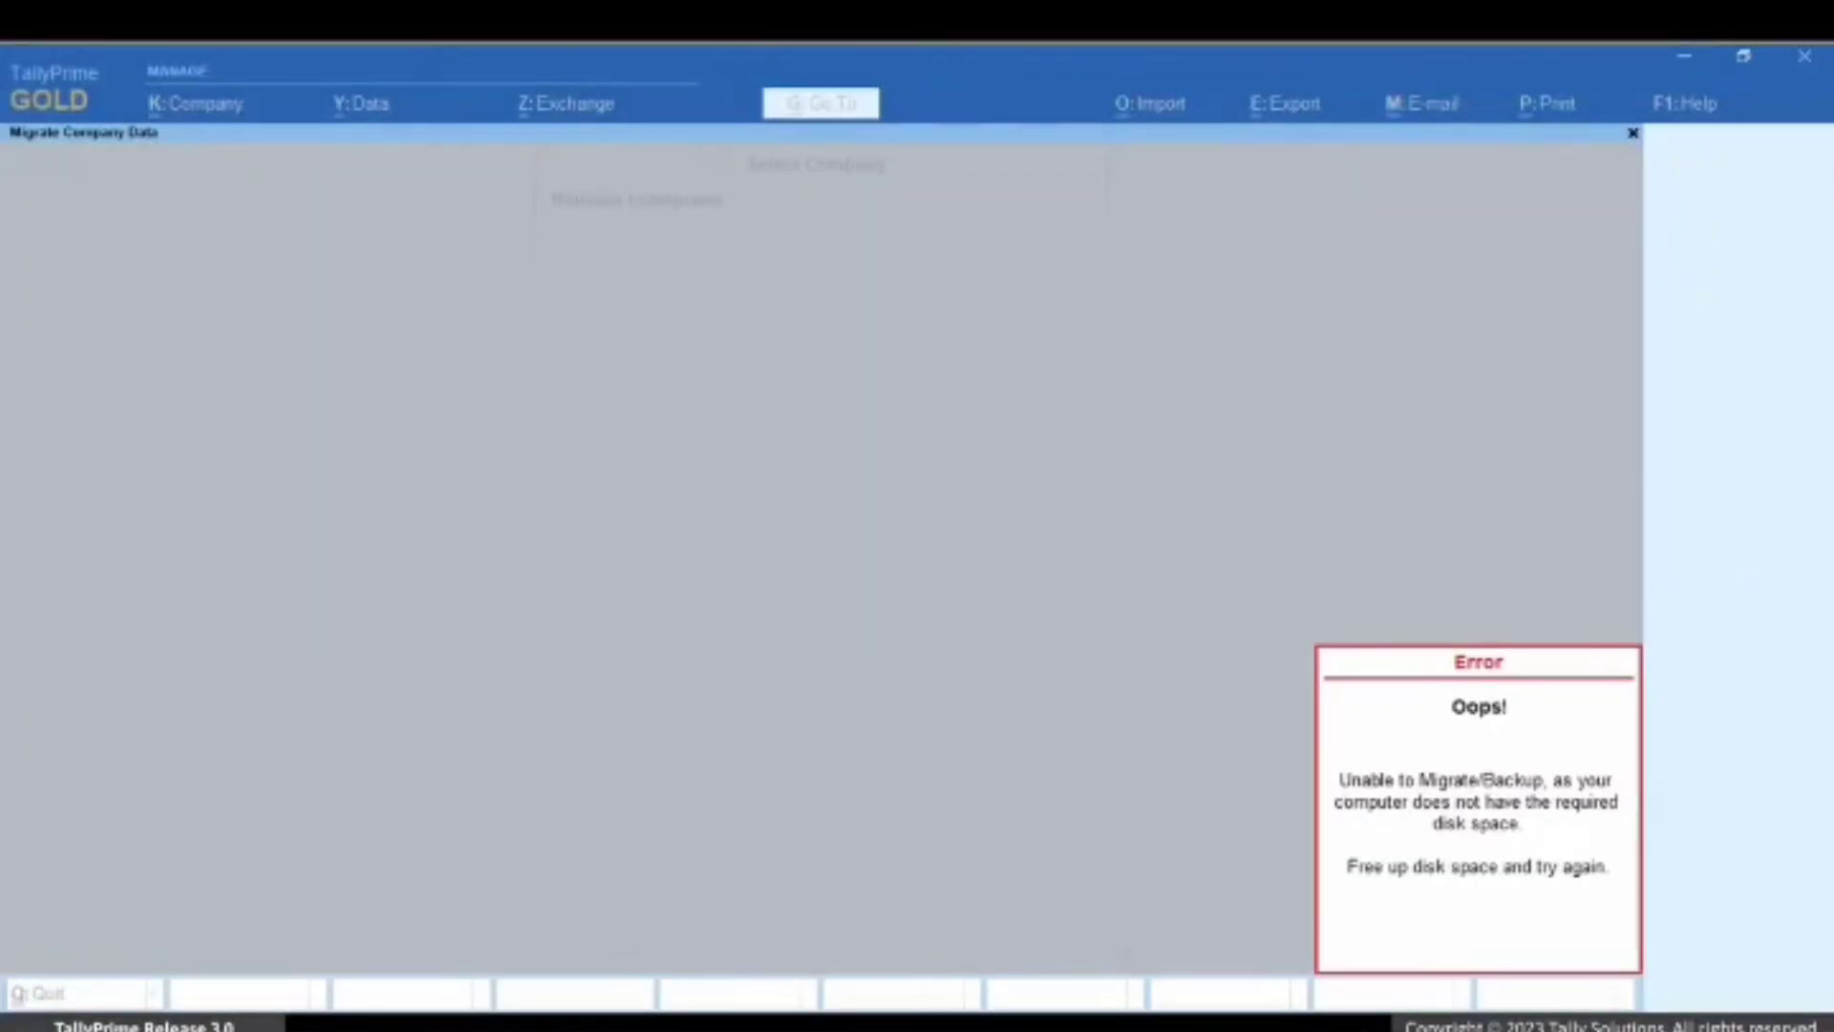
- Dismiss the error and enable backing up company data before migration in the National Enterprises migration configuration
{"action": "key", "text": "Escape"}
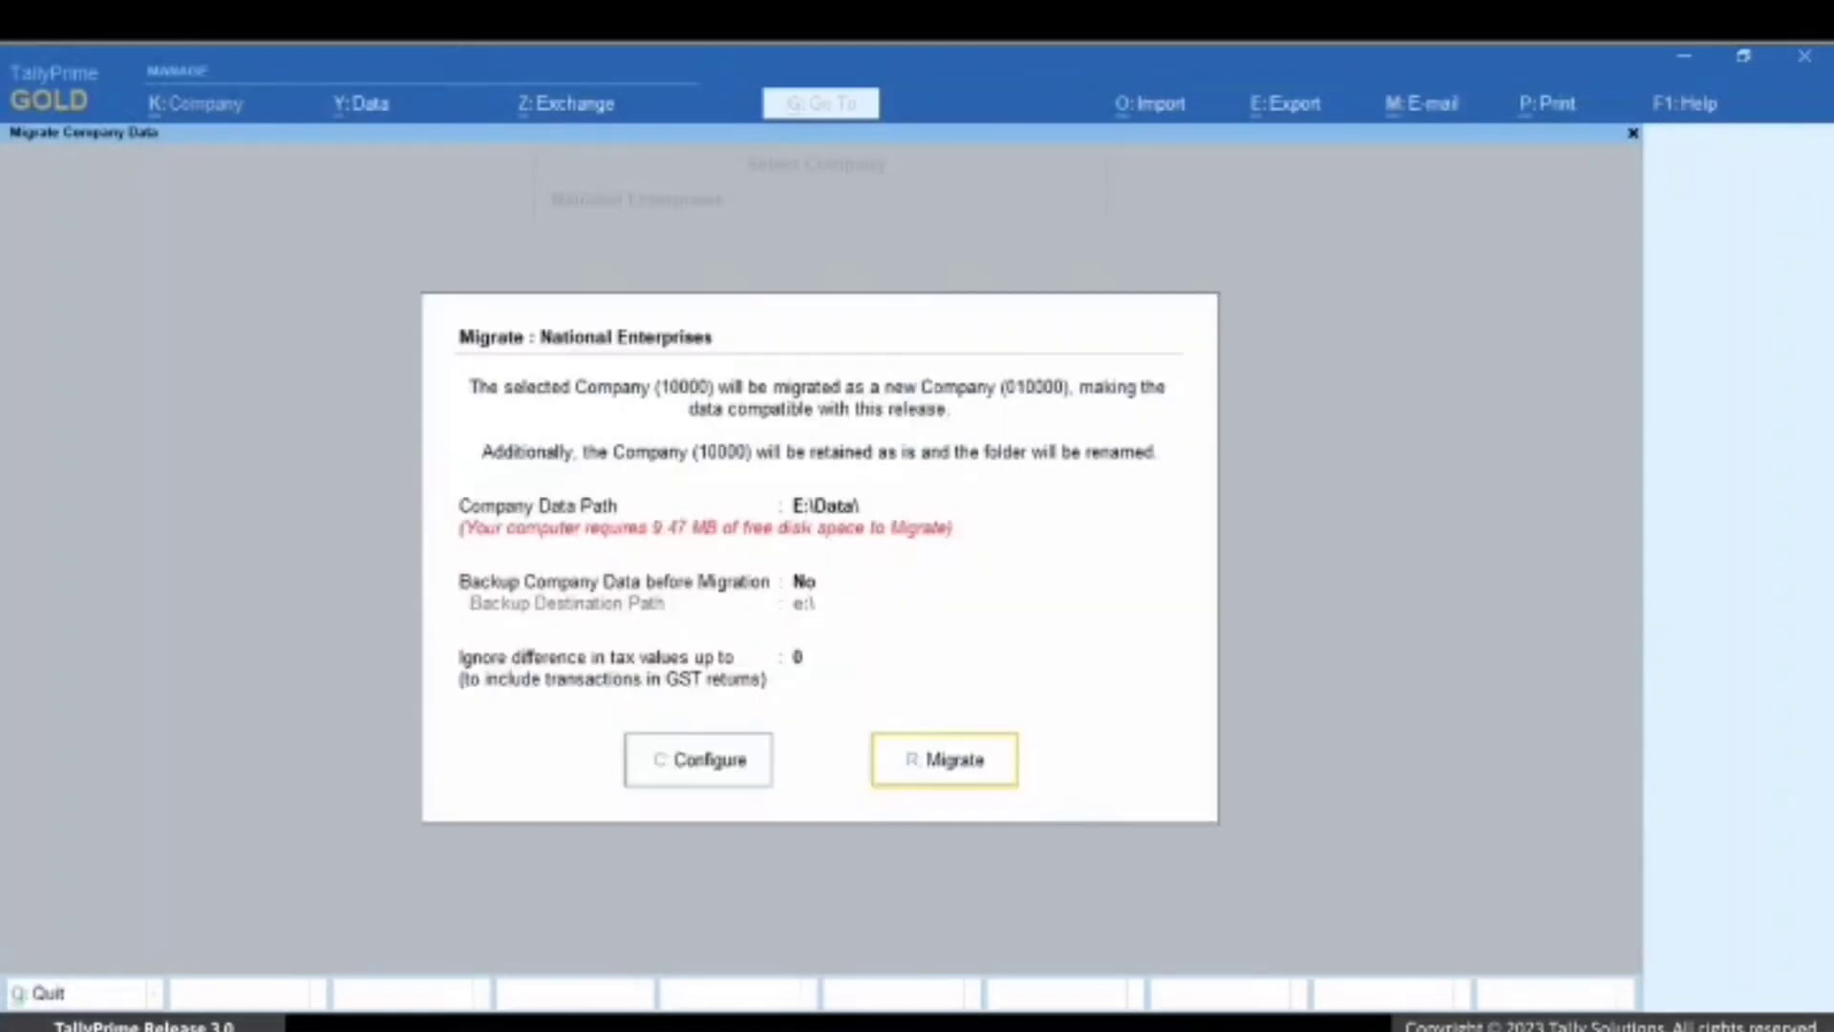
{"action": "key", "text": "Left"}
{"action": "key", "text": "Return"}
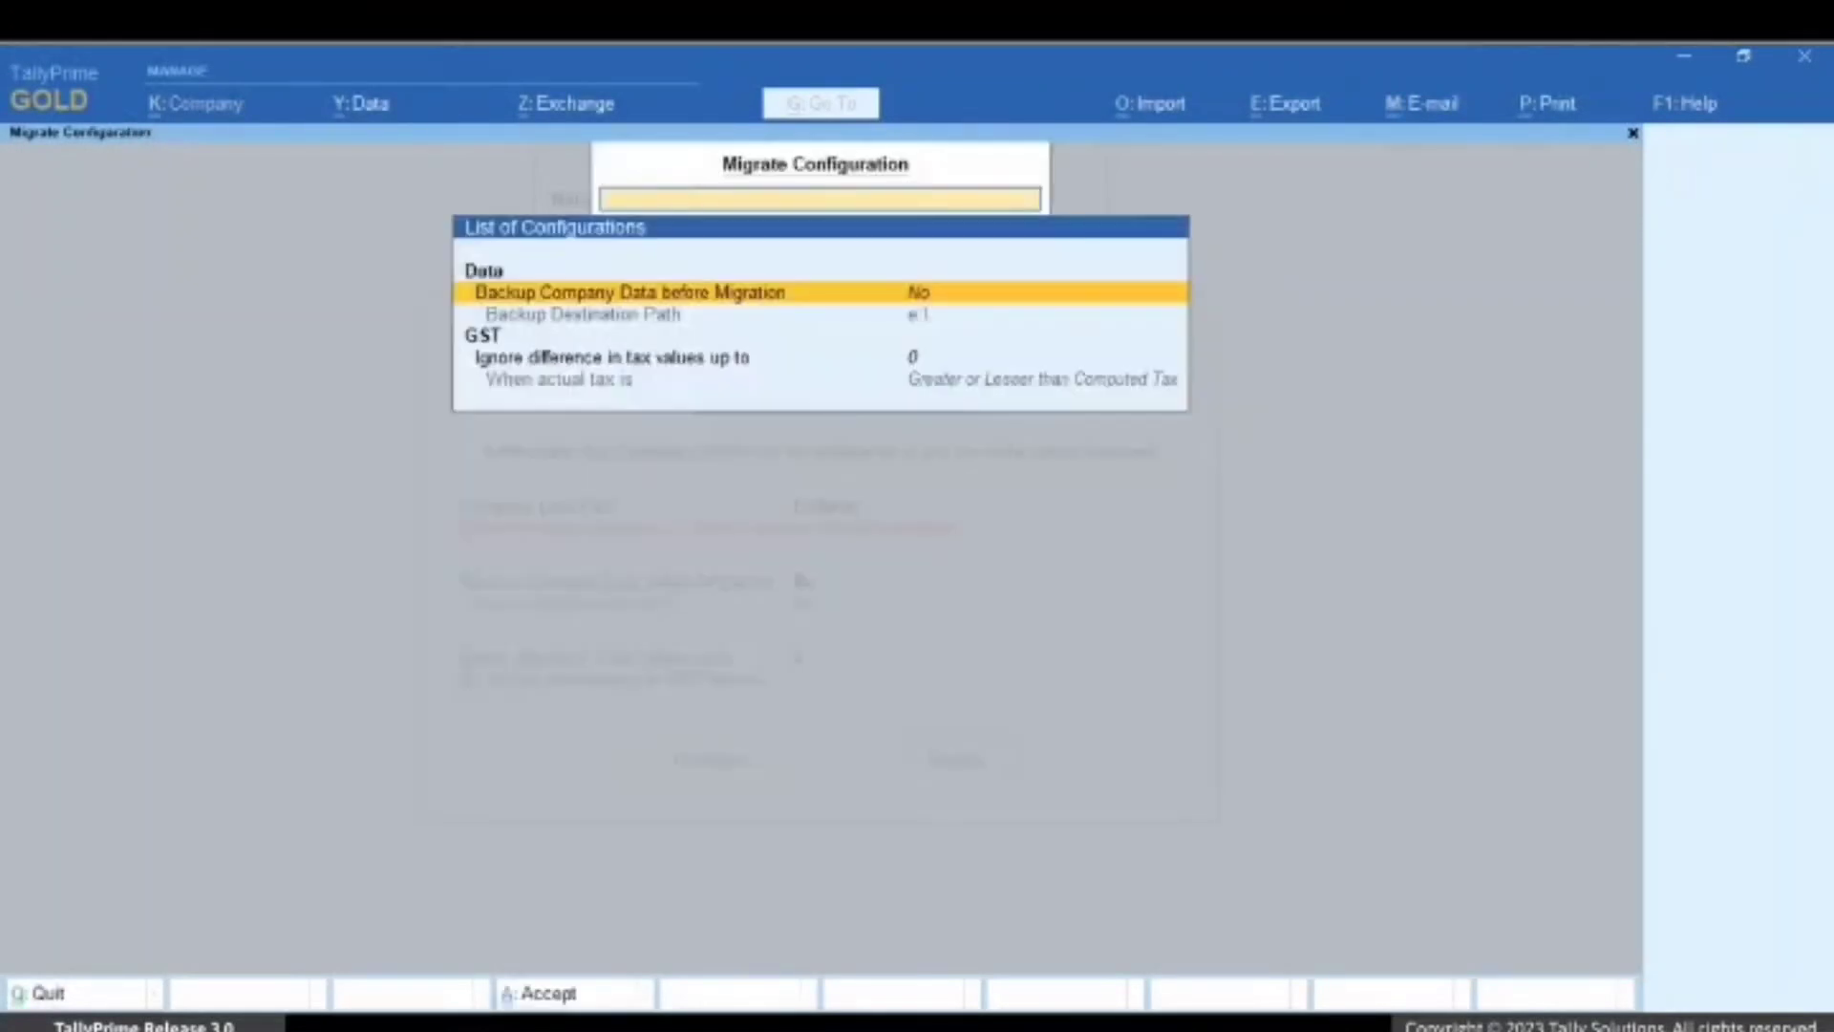
{"action": "key", "text": "Return"}
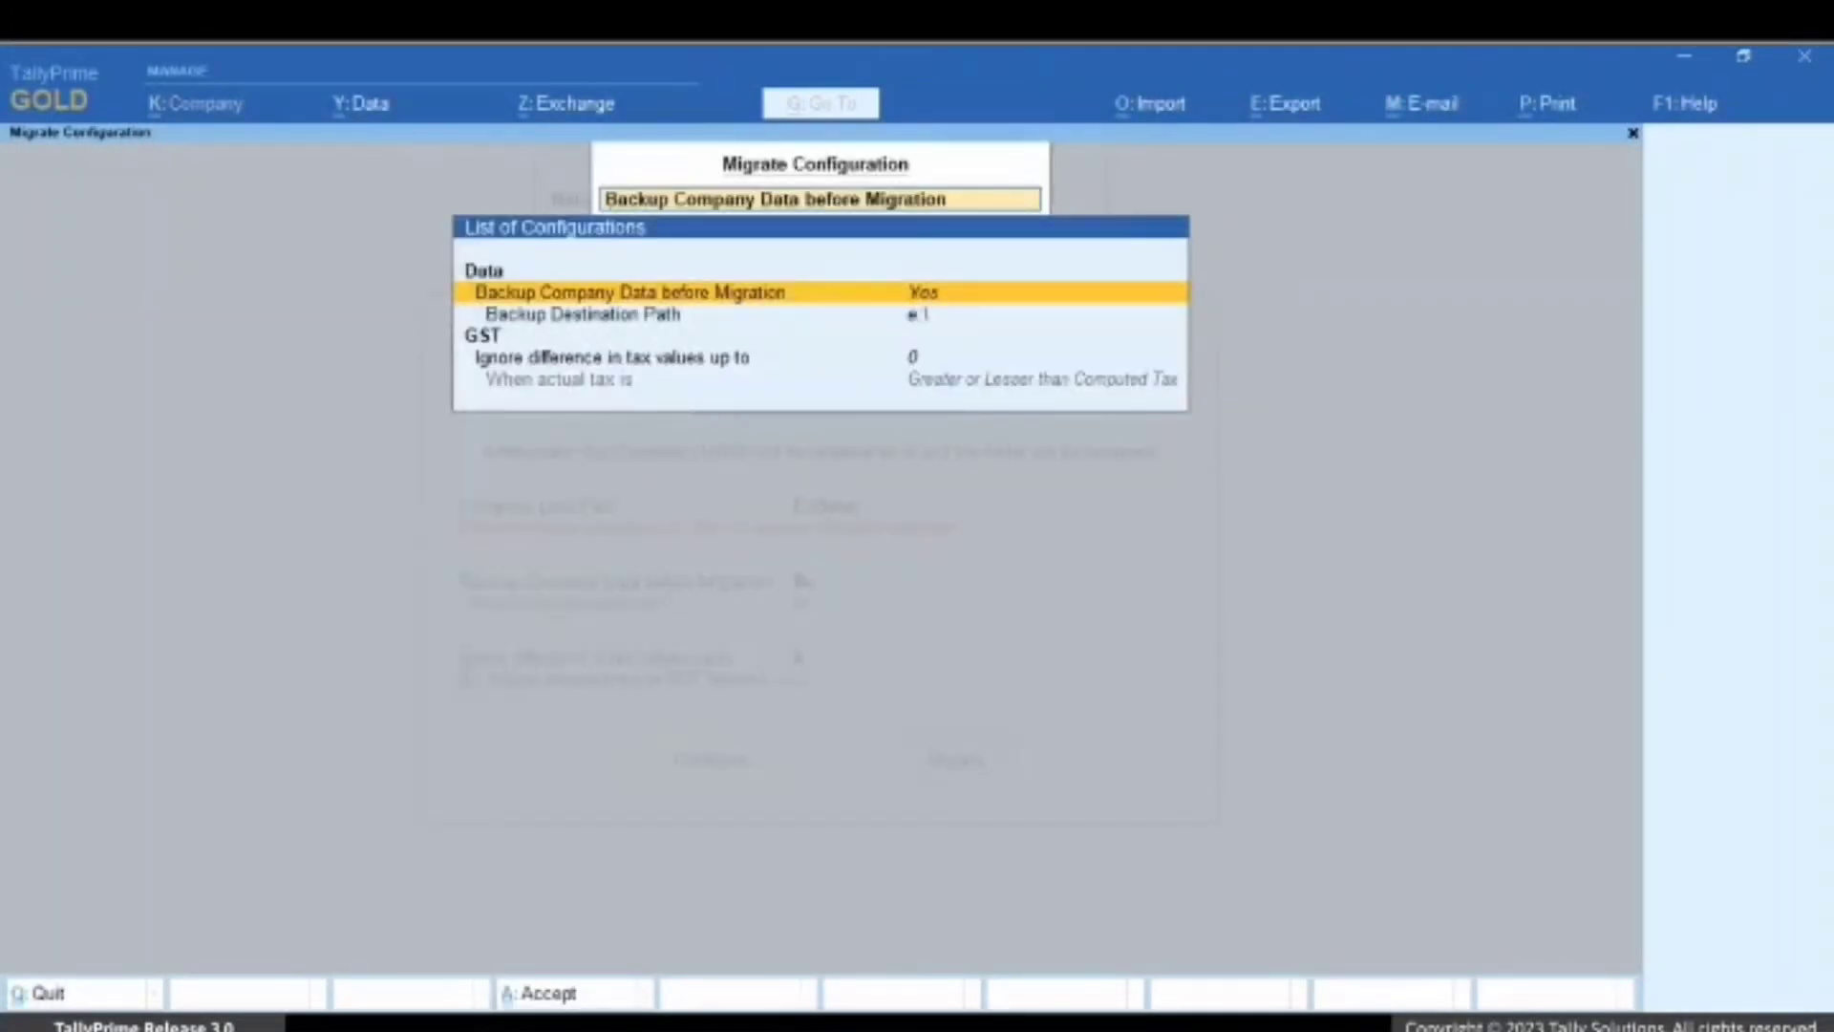
{"action": "key", "text": "ctrl+a"}
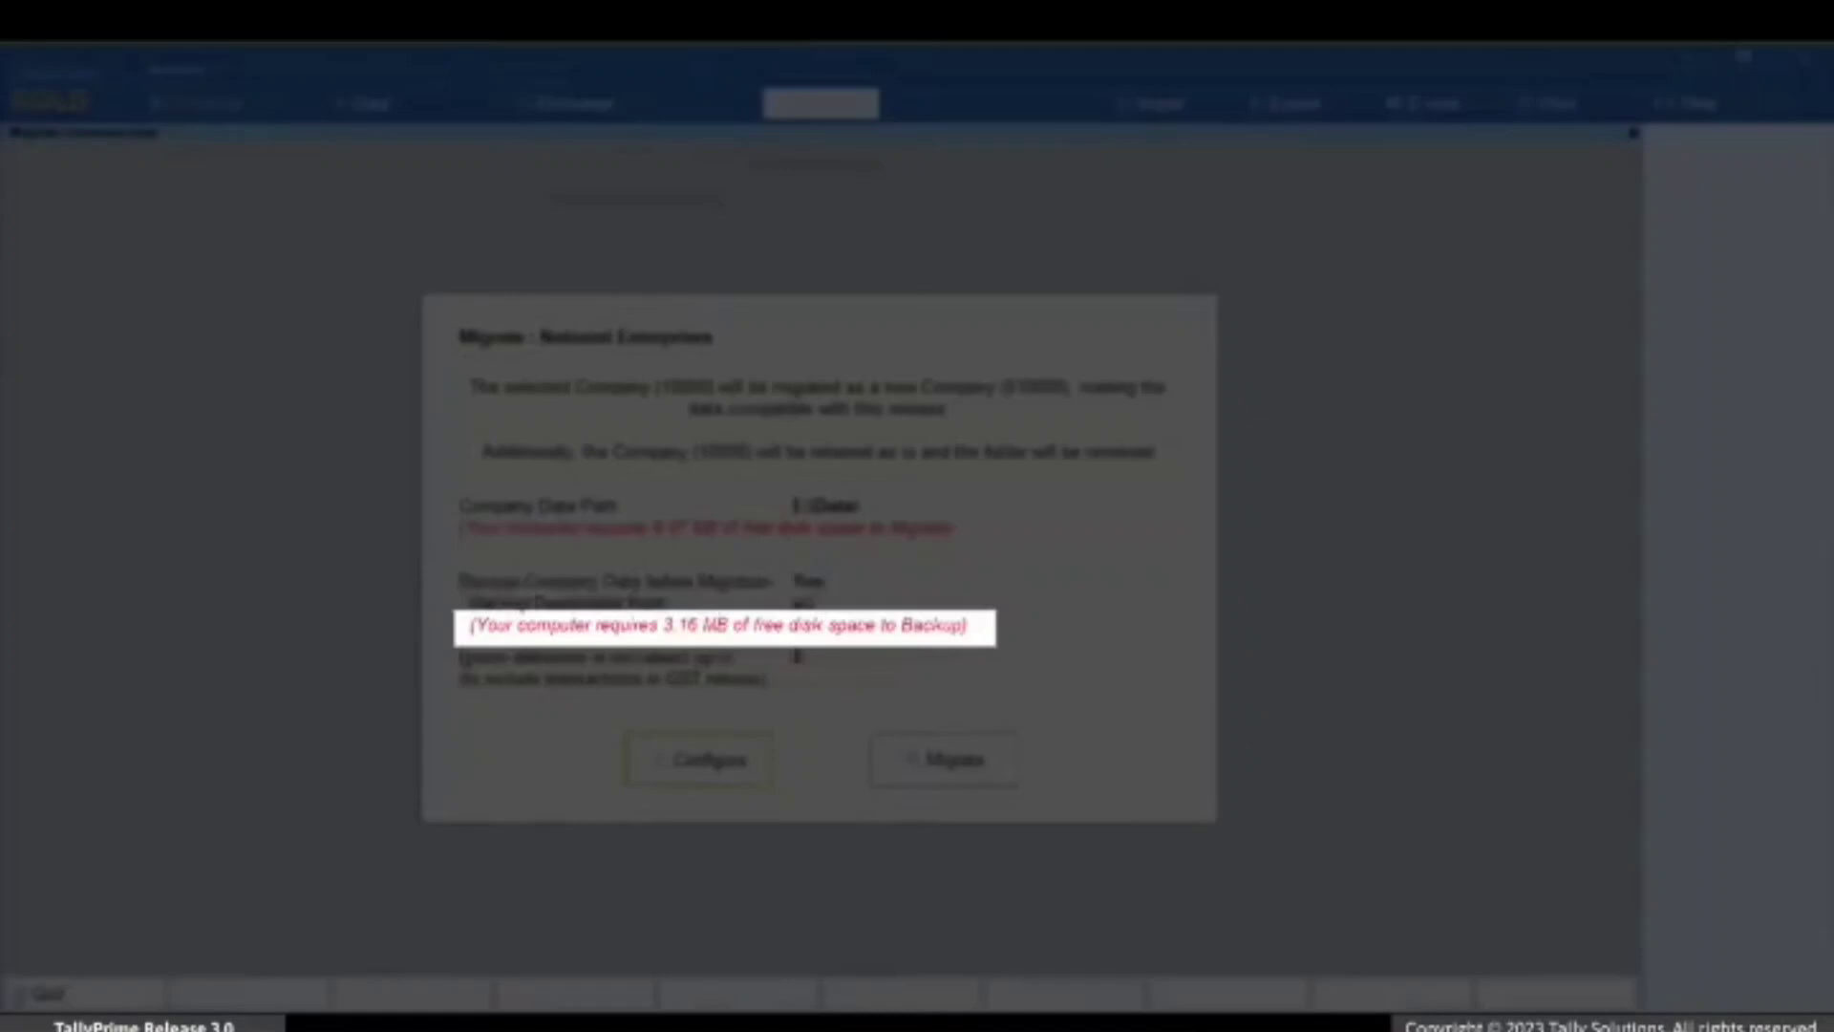
- Set the backup destination path for the National Enterprises migration to the D:\Backup folder
{"action": "key", "text": "c"}
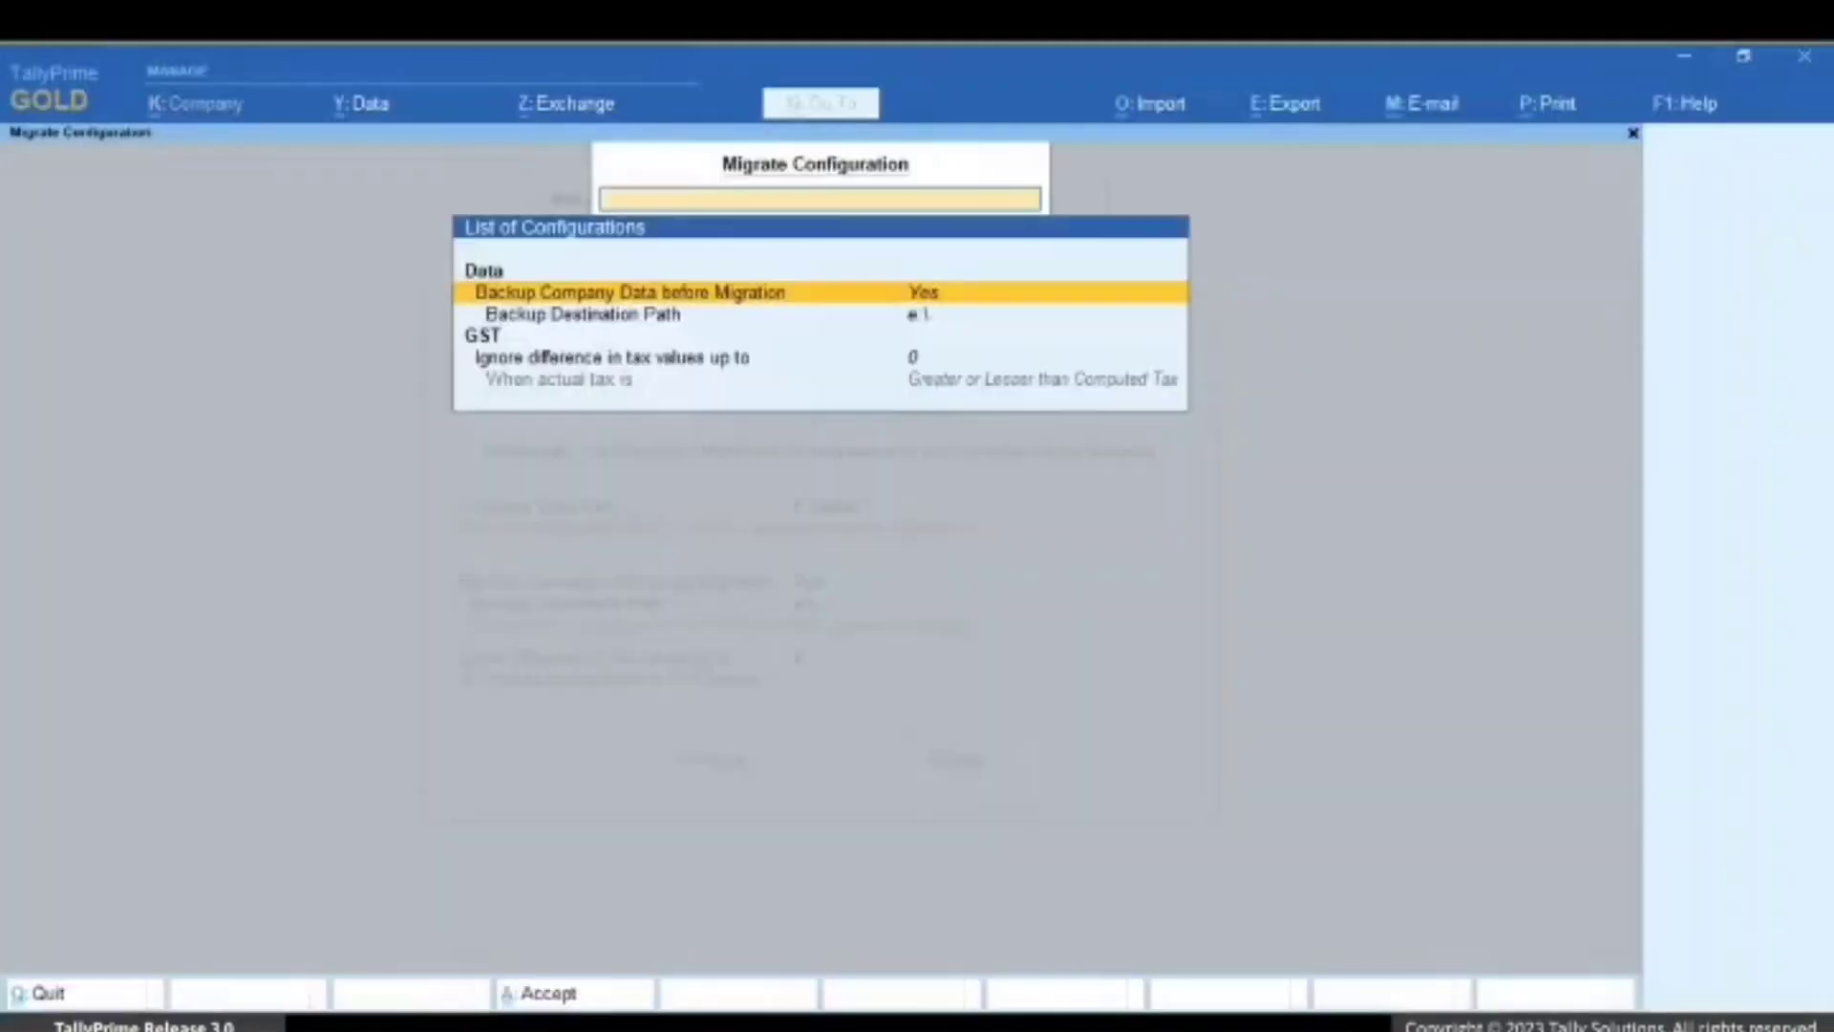
{"action": "key", "text": "Down"}
{"action": "key", "text": "Return"}
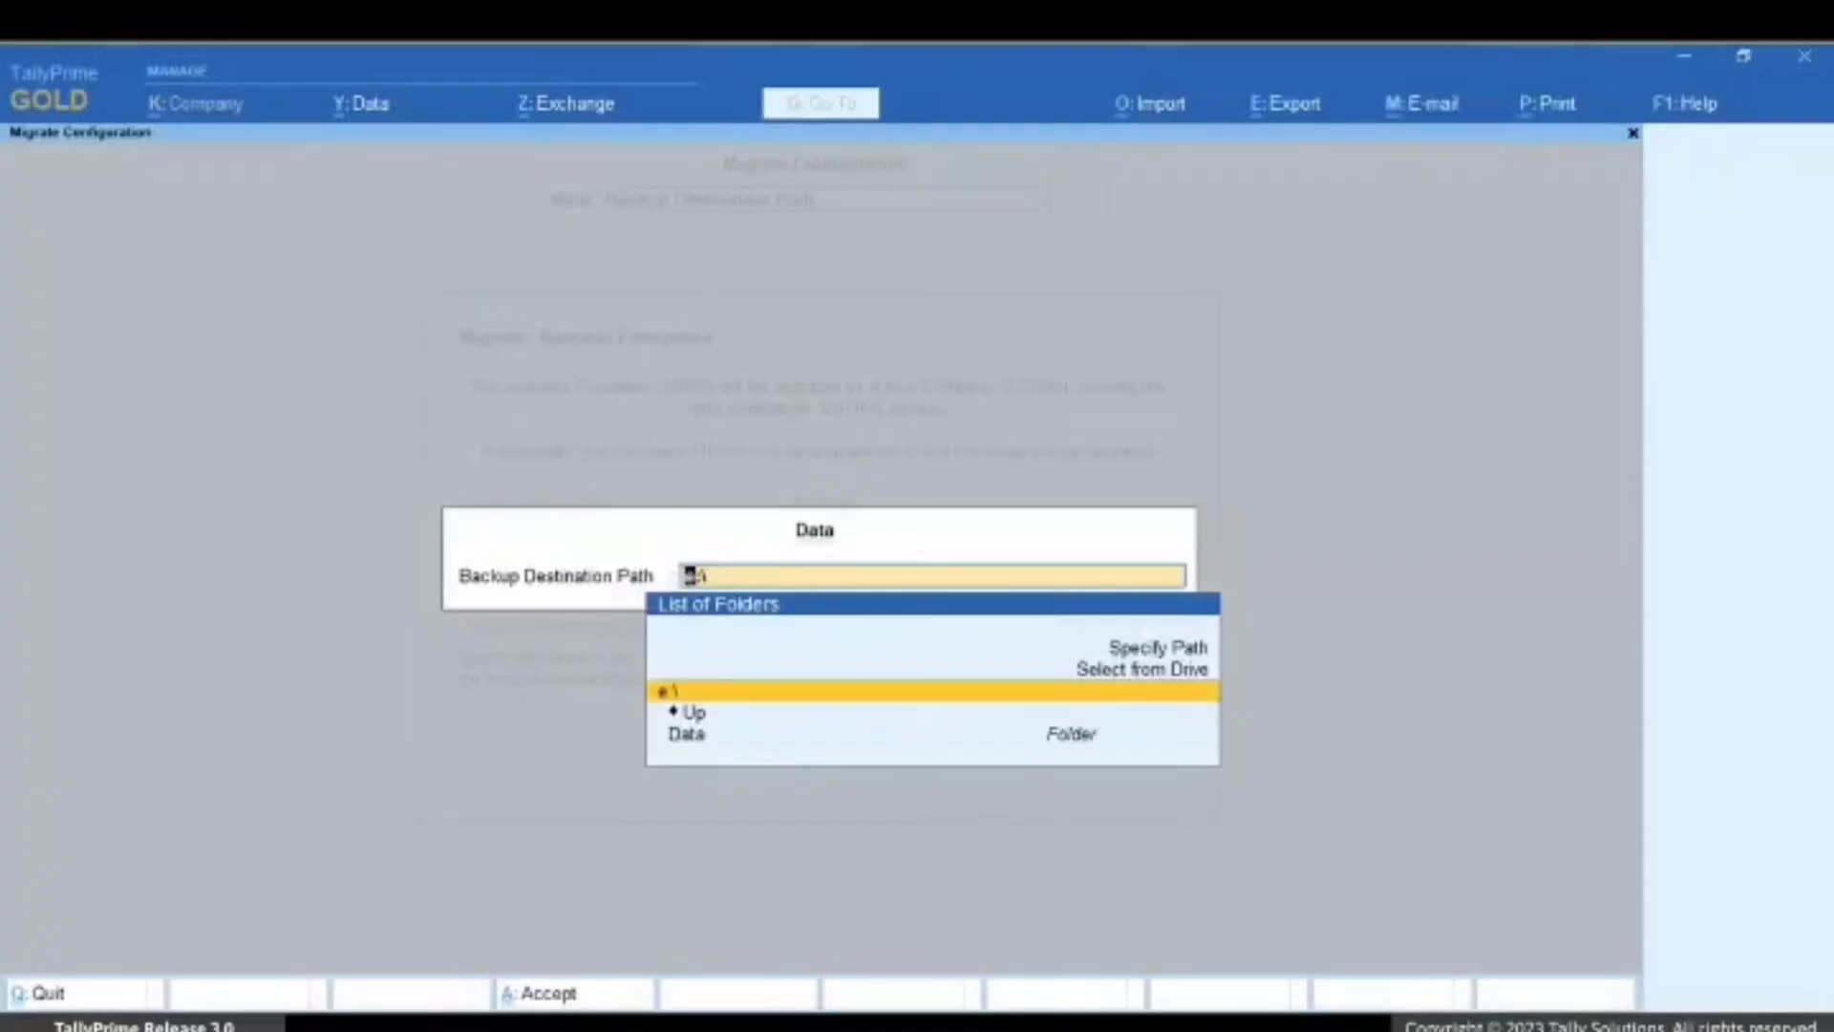
{"action": "key", "text": "Down"}
{"action": "key", "text": "Return"}
{"action": "key", "text": "Down"}
{"action": "key", "text": "Down"}
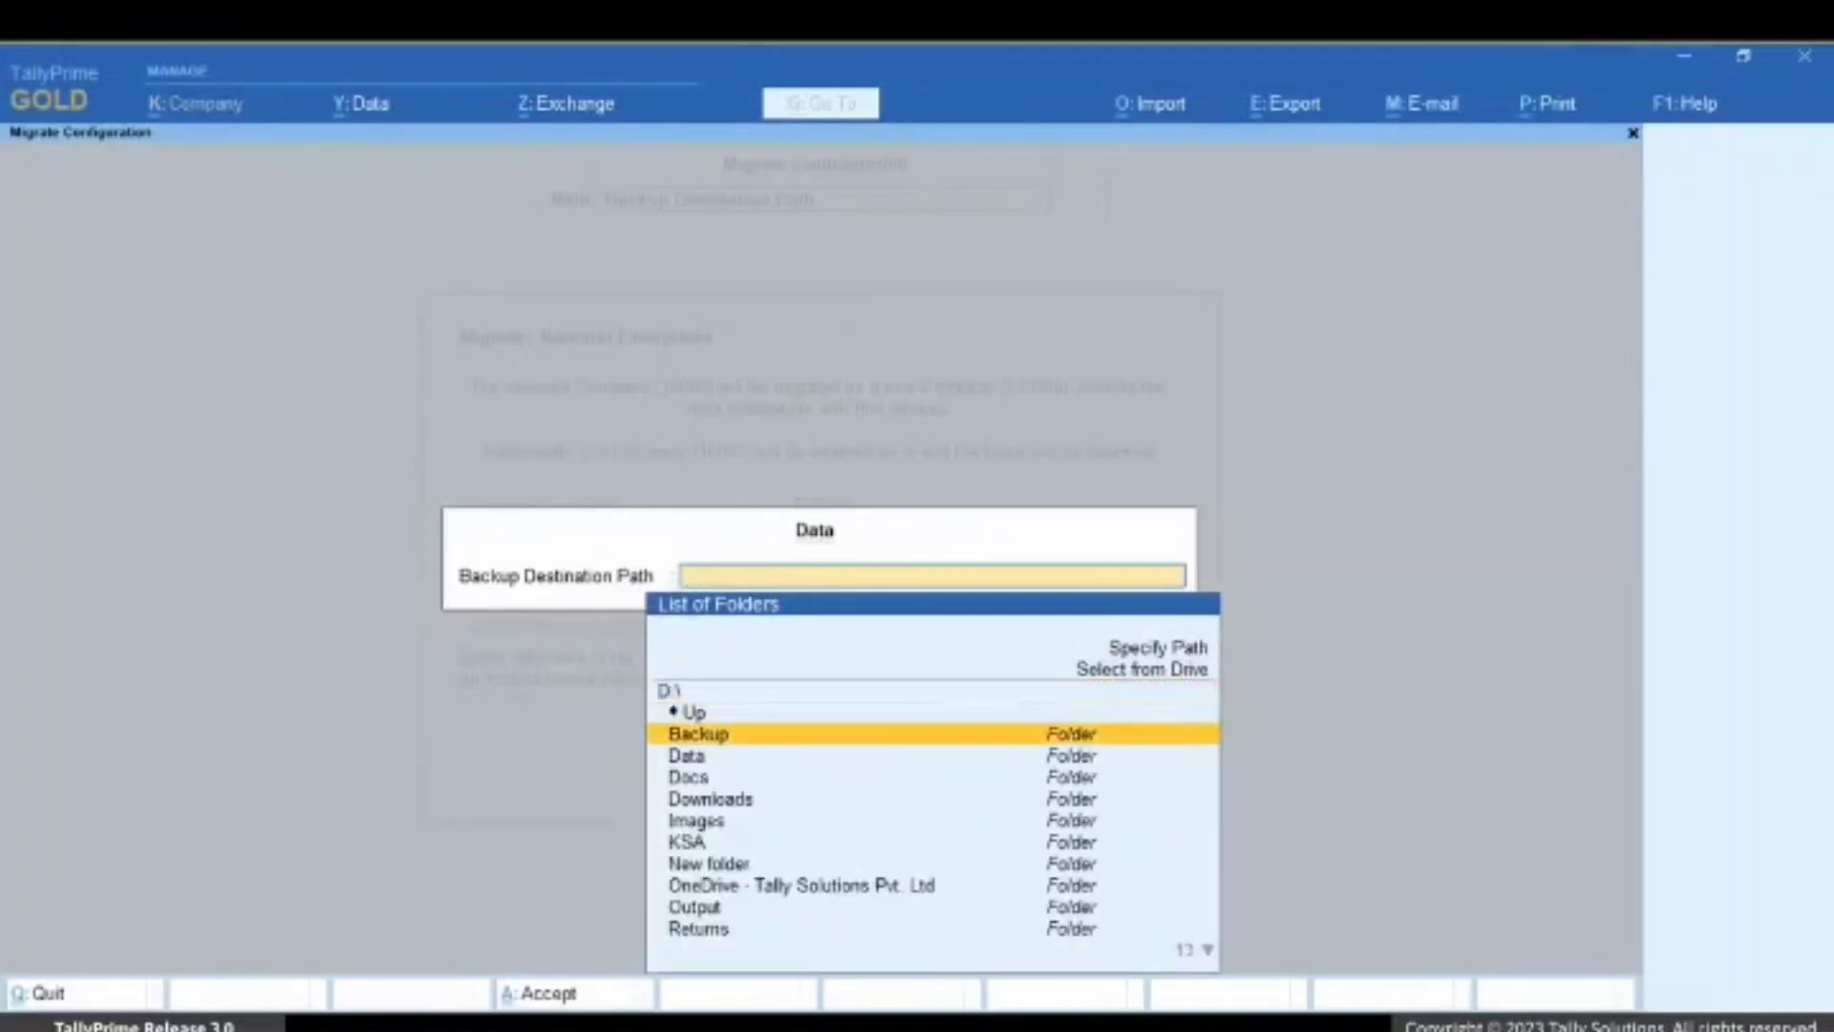
{"action": "key", "text": "Return"}
{"action": "key", "text": "Return"}
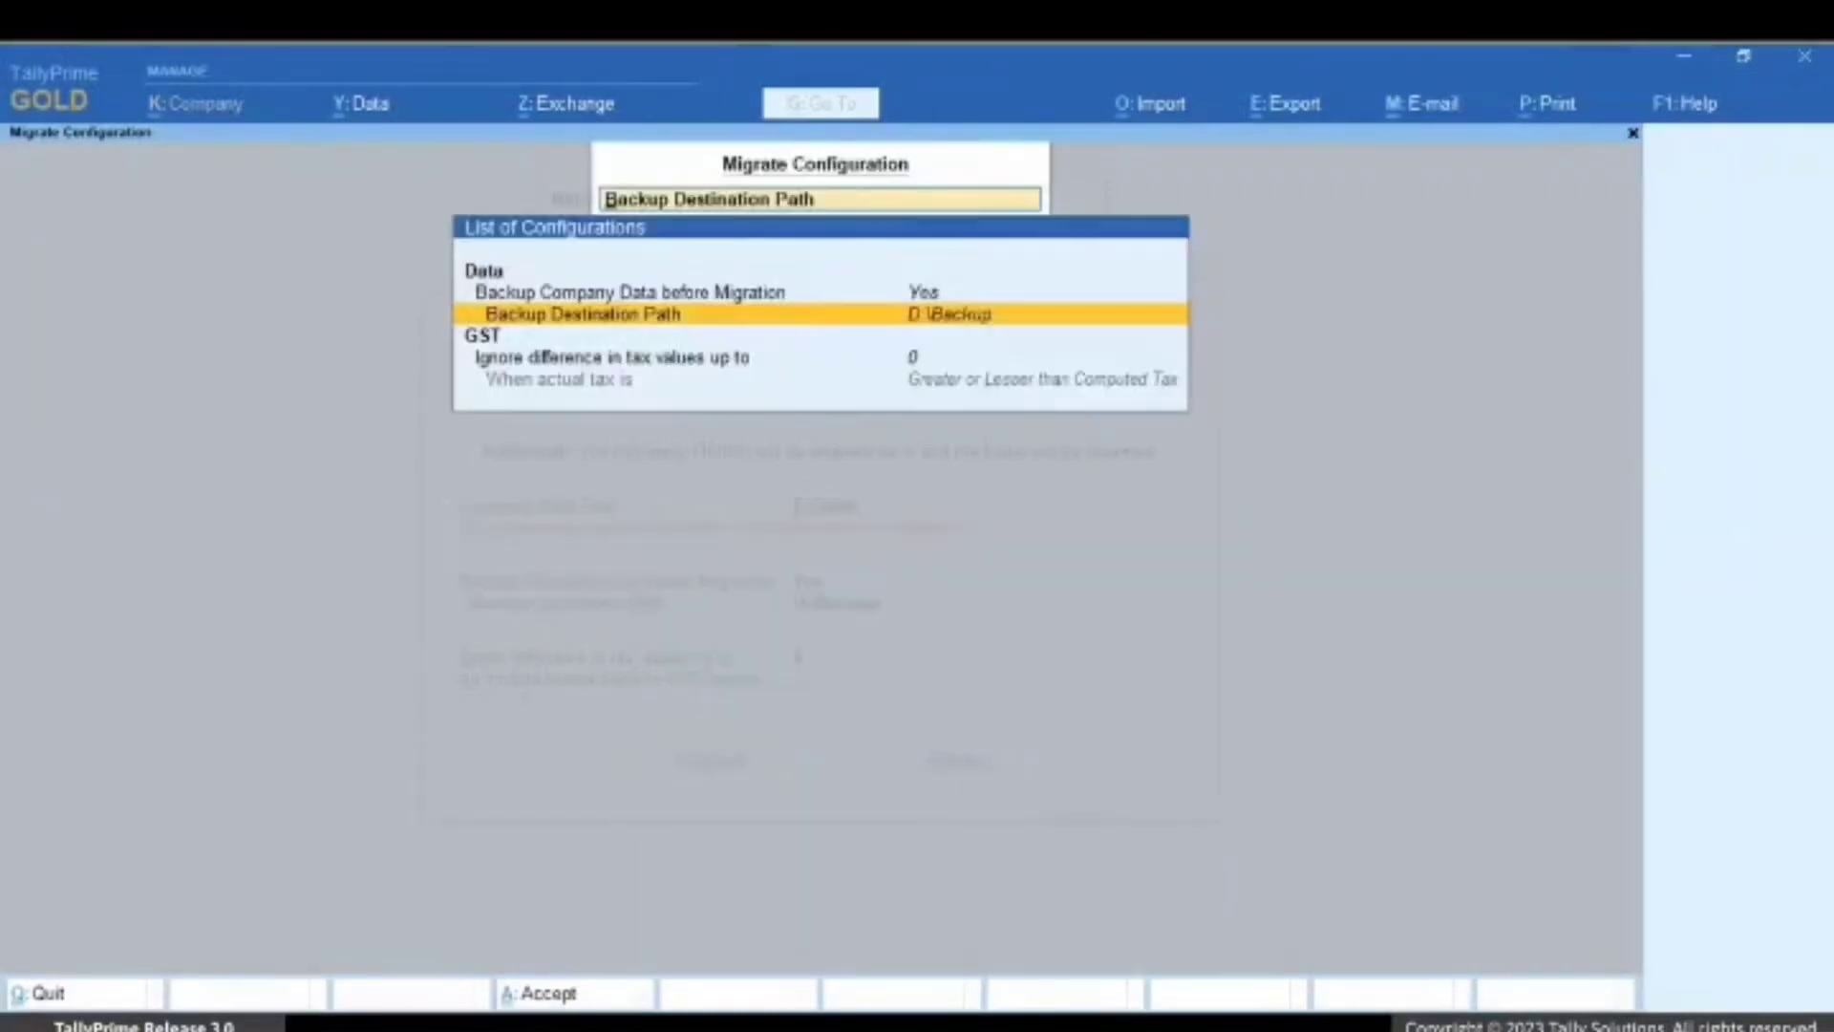
- Set Backup Company Data before Migration to No in the migration configuration
{"action": "key", "text": "Up"}
{"action": "key", "text": "n"}
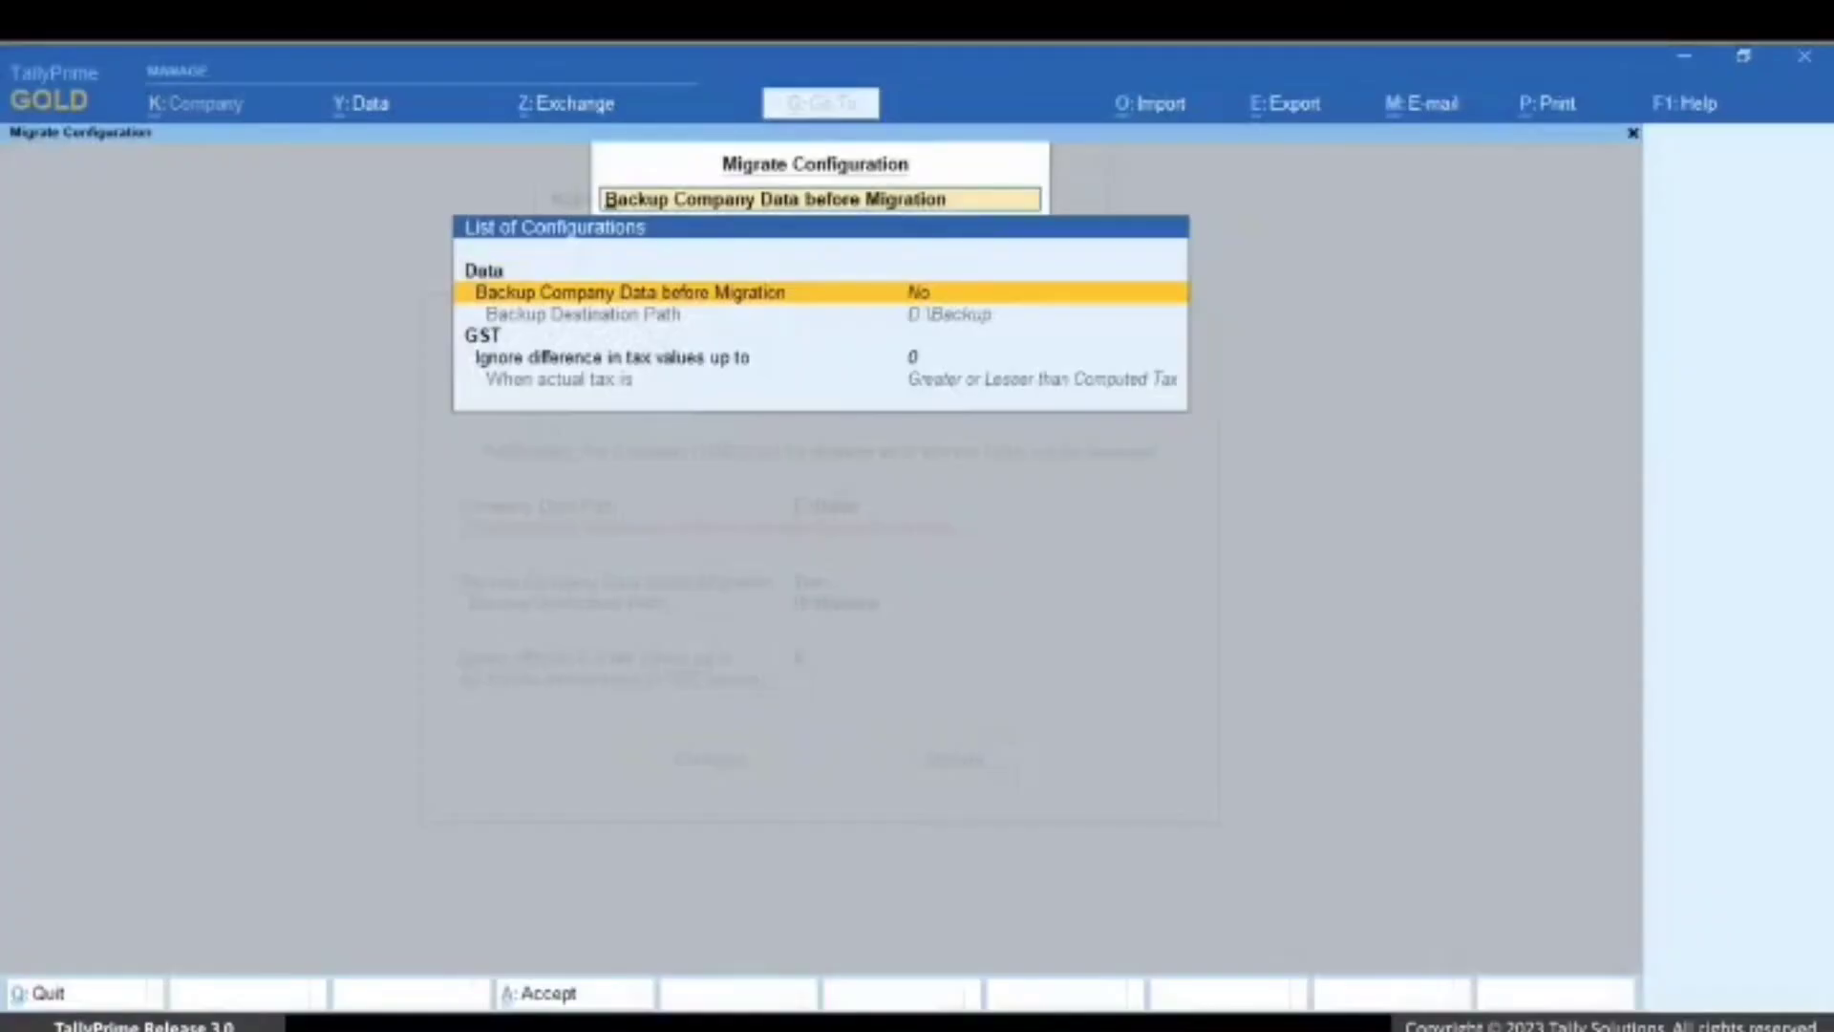